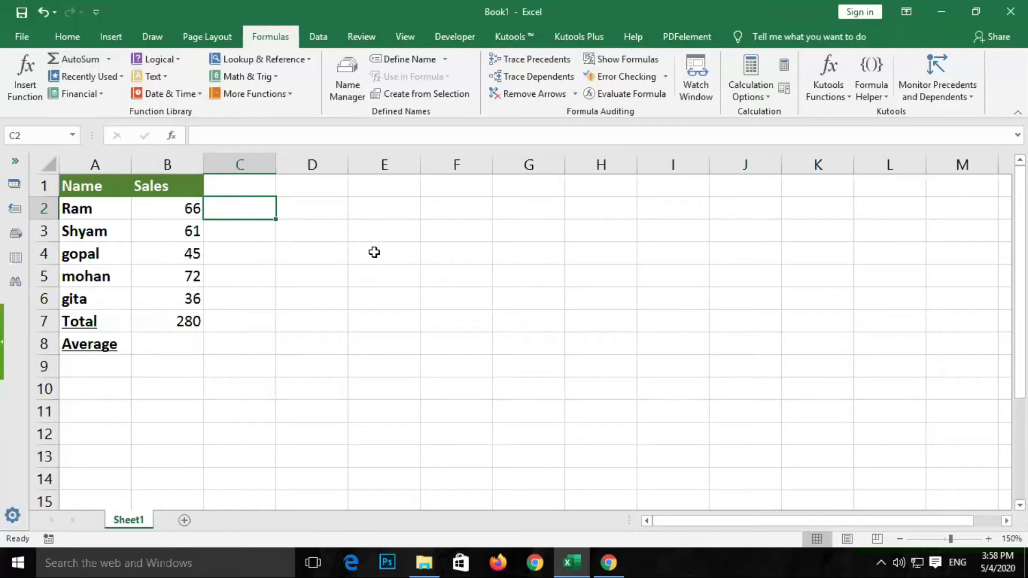
- Inspect the SUM total formula and preview the average of sales values B2:B6
{"action": "left_click", "coordinate": [109, 60]}
{"action": "left_click", "coordinate": [190, 323]}
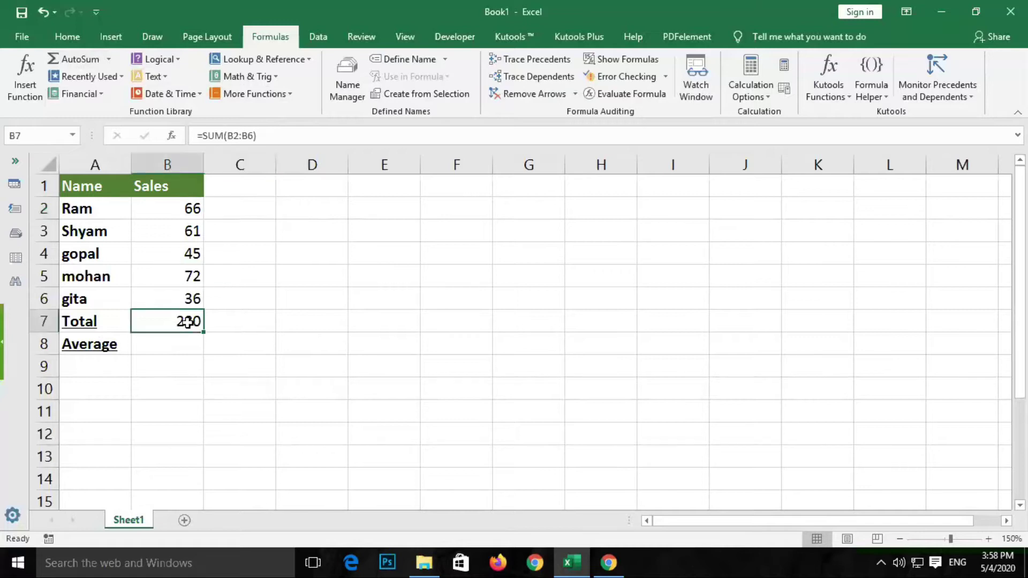
{"action": "left_click", "coordinate": [216, 322]}
{"action": "left_click", "coordinate": [111, 60]}
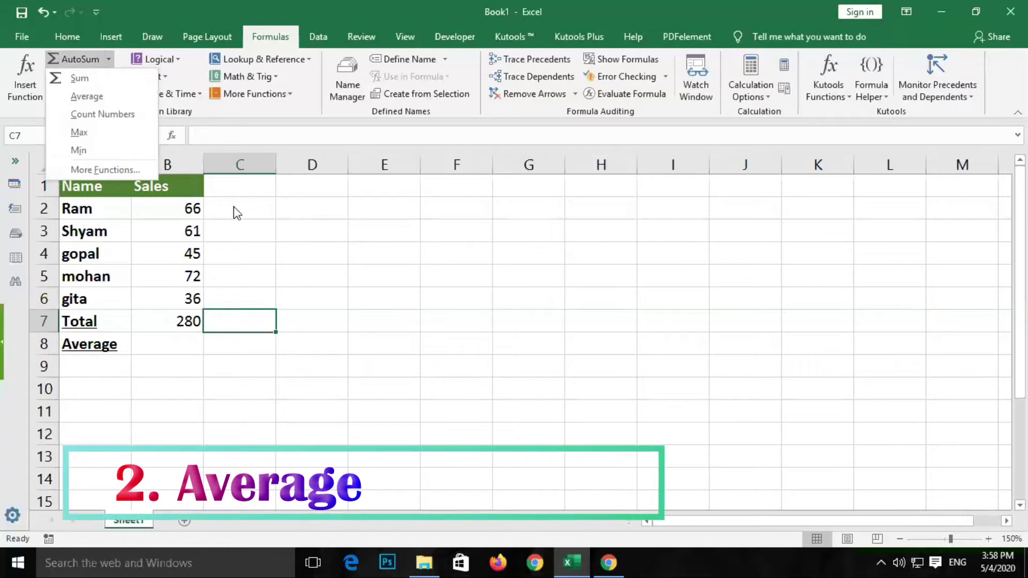
{"action": "key", "text": "Escape"}
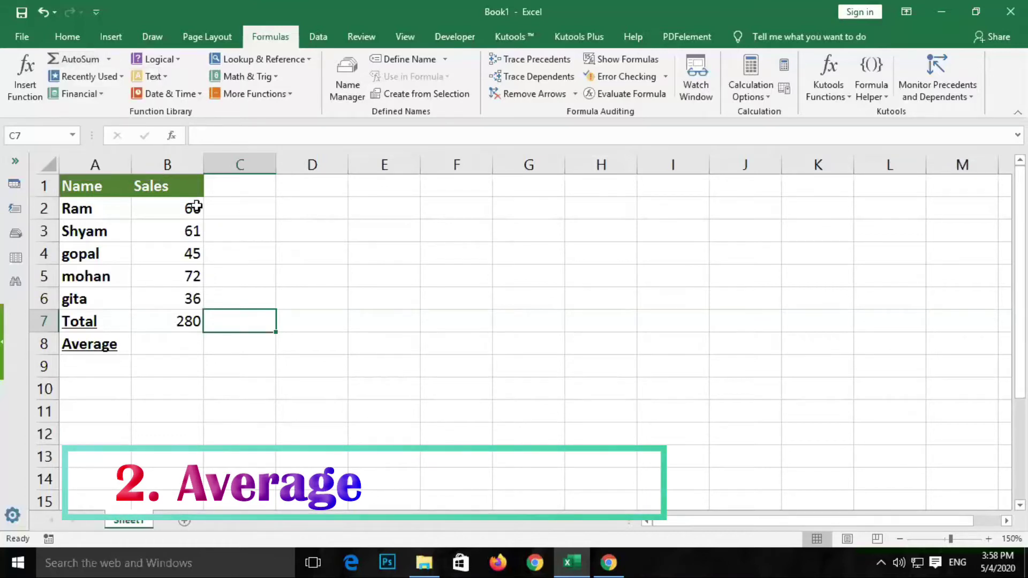
{"action": "left_click_drag", "start_coordinate": [196, 206], "coordinate": [197, 296]}
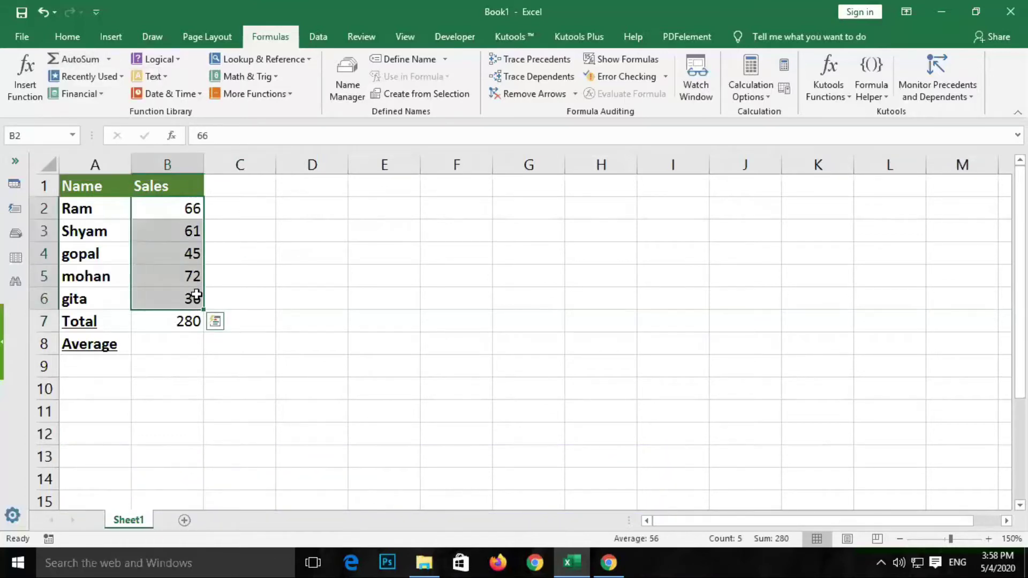
- Enter =AVERAGE(B2:B7) in cell B8, returning 93.33333
{"action": "left_click", "coordinate": [192, 347]}
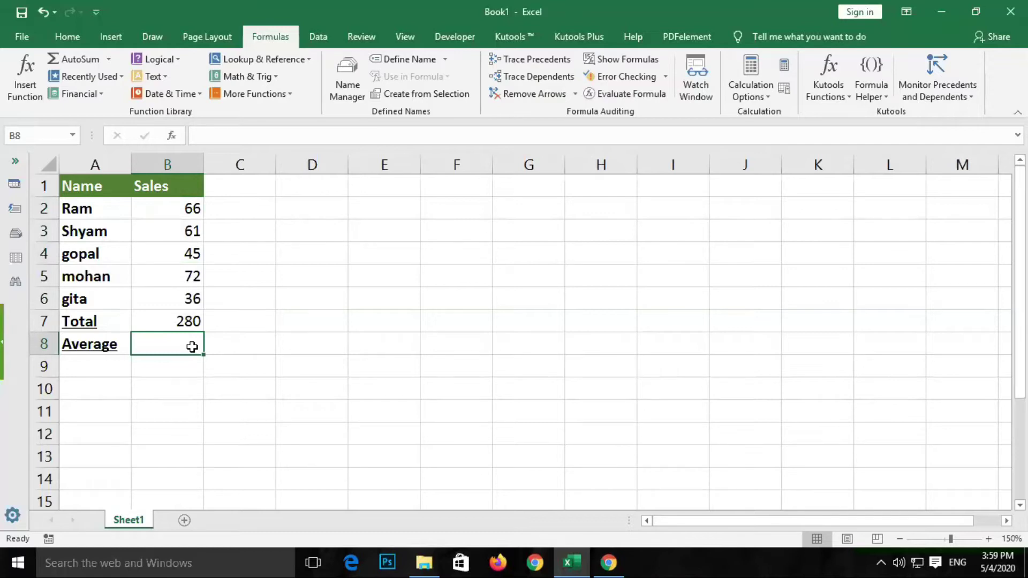
{"action": "type", "text": "="}
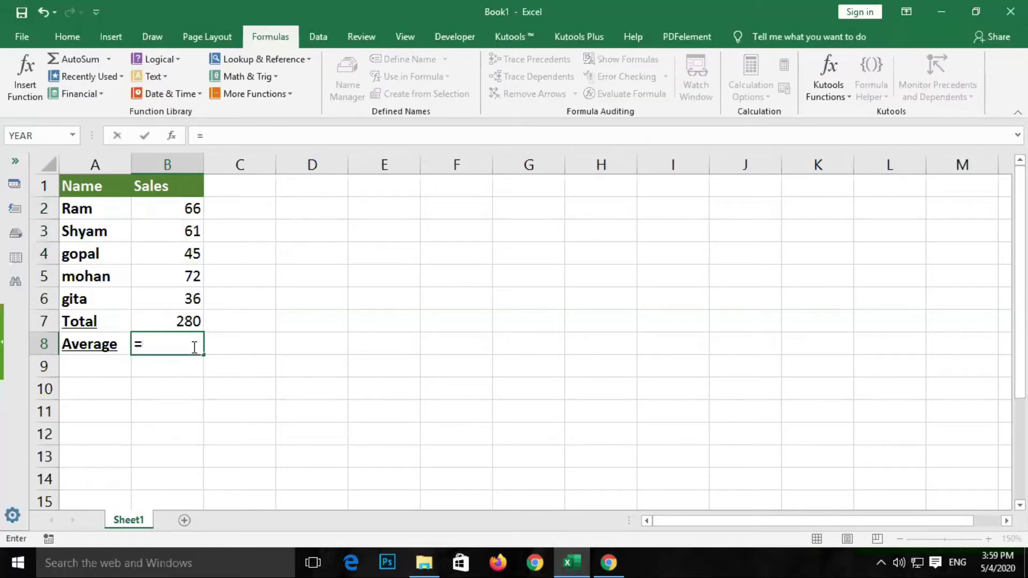
{"action": "type", "text": "average"}
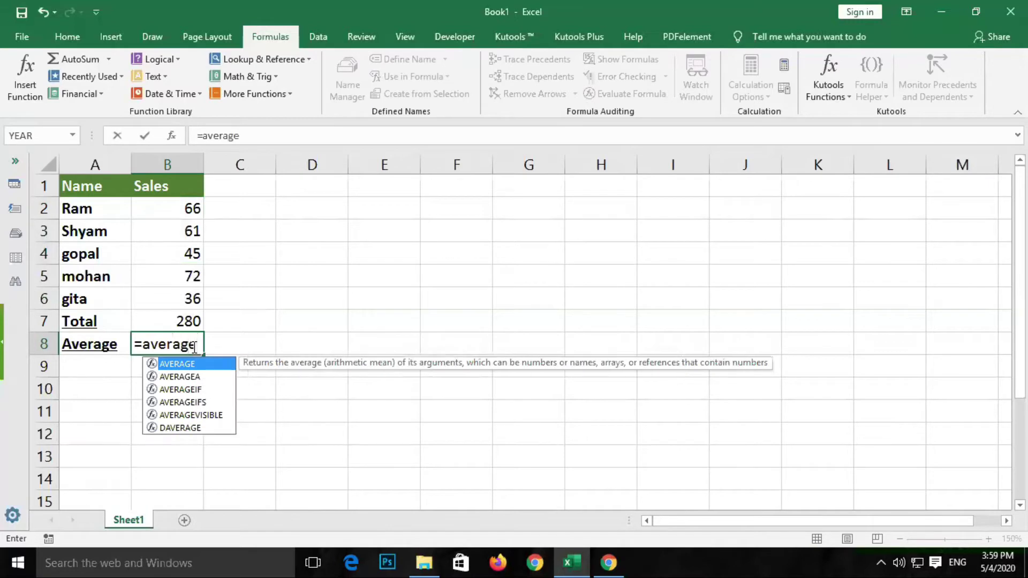
{"action": "key", "text": "Tab"}
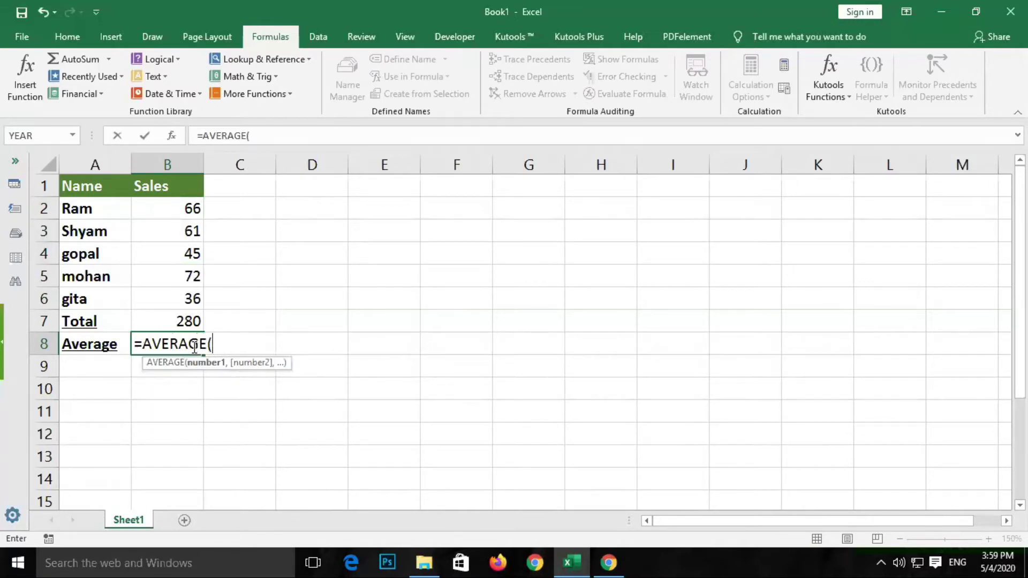
{"action": "left_click_drag", "start_coordinate": [181, 208], "coordinate": [199, 324]}
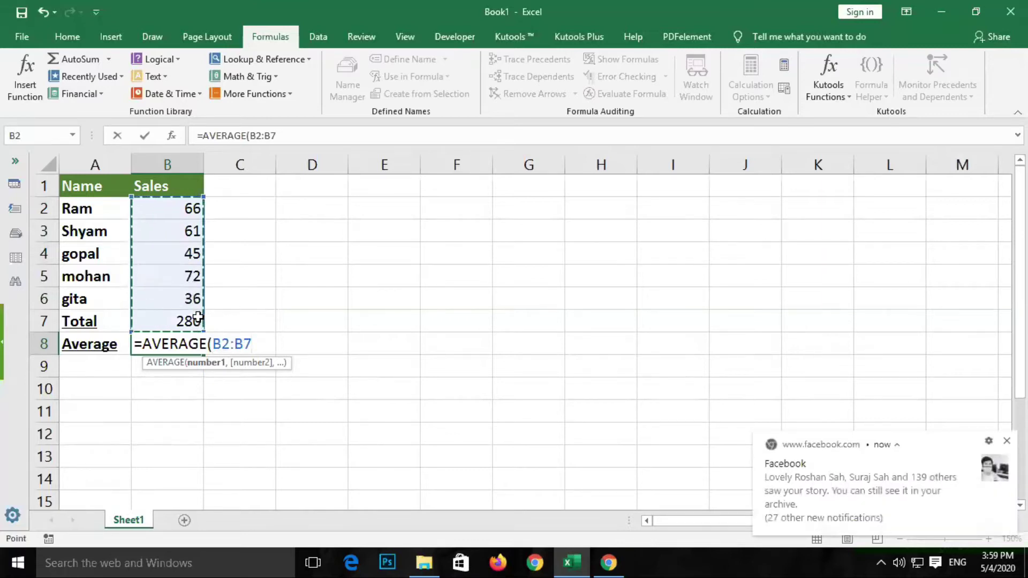
{"action": "key", "text": "Return"}
{"action": "left_click", "coordinate": [180, 345]}
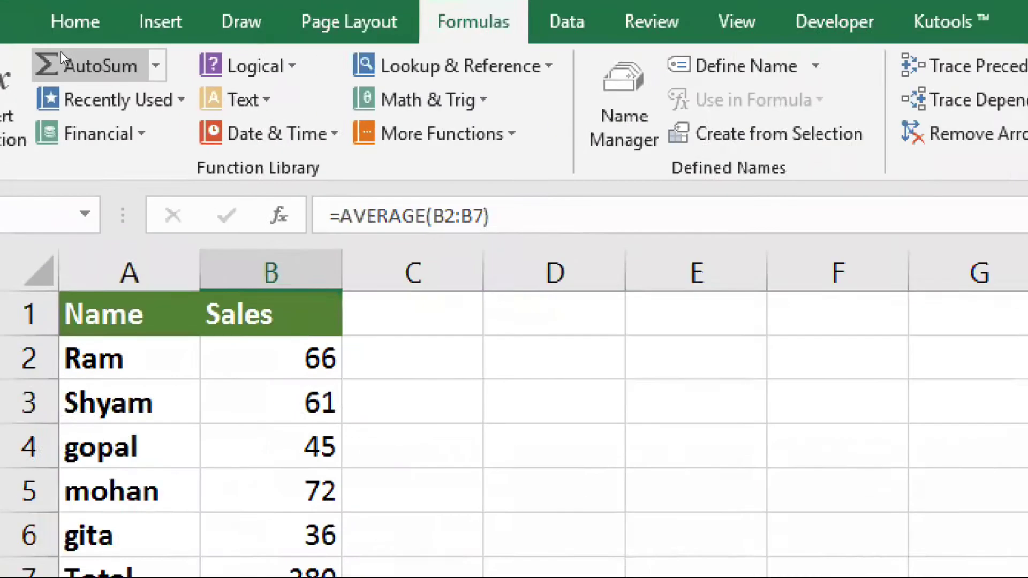
- Apply Number format to B8 and trim it to two decimals, displaying 93.33
{"action": "left_click", "coordinate": [59, 31]}
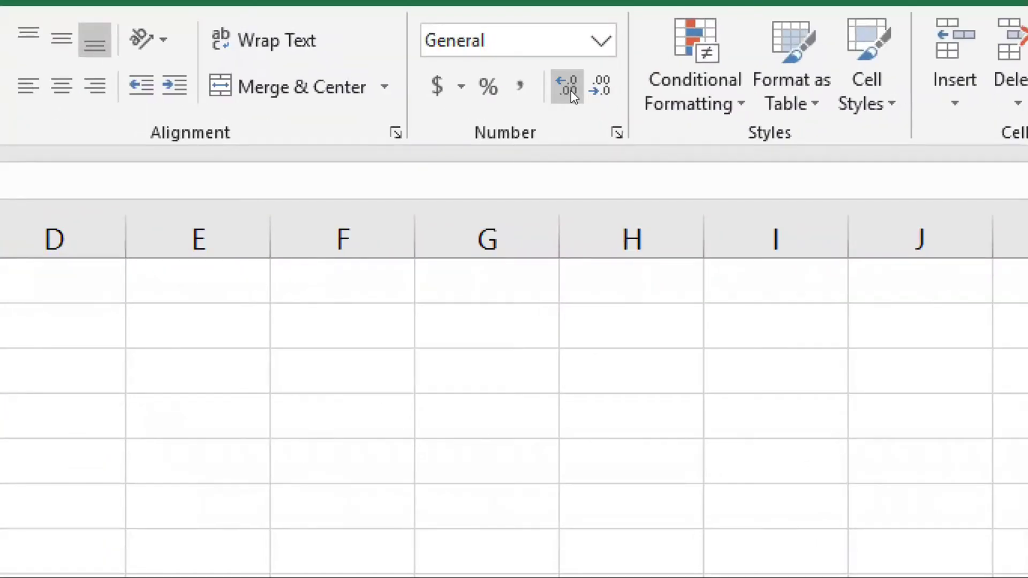
{"action": "left_click", "coordinate": [571, 88]}
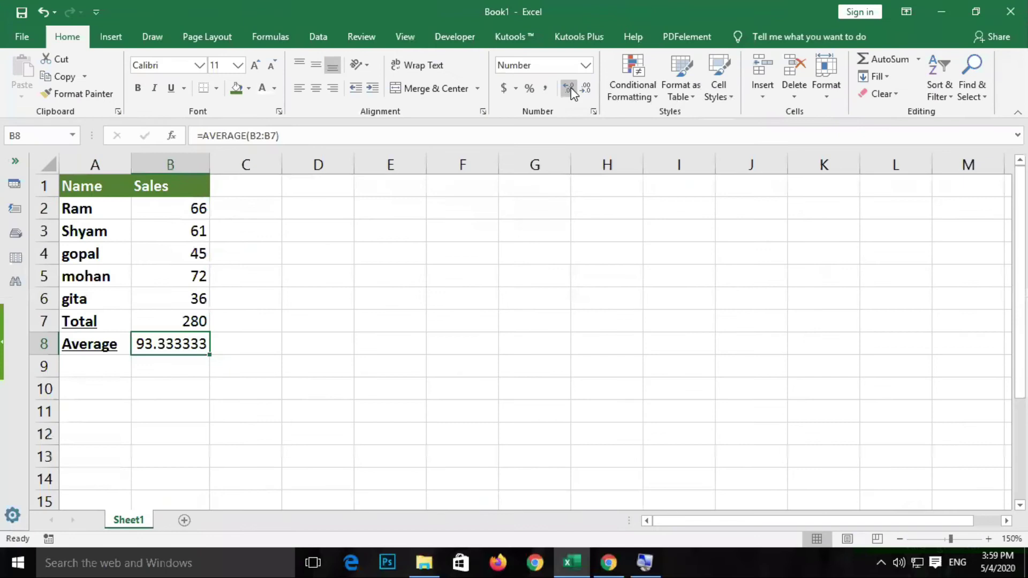
{"action": "left_click", "coordinate": [569, 88]}
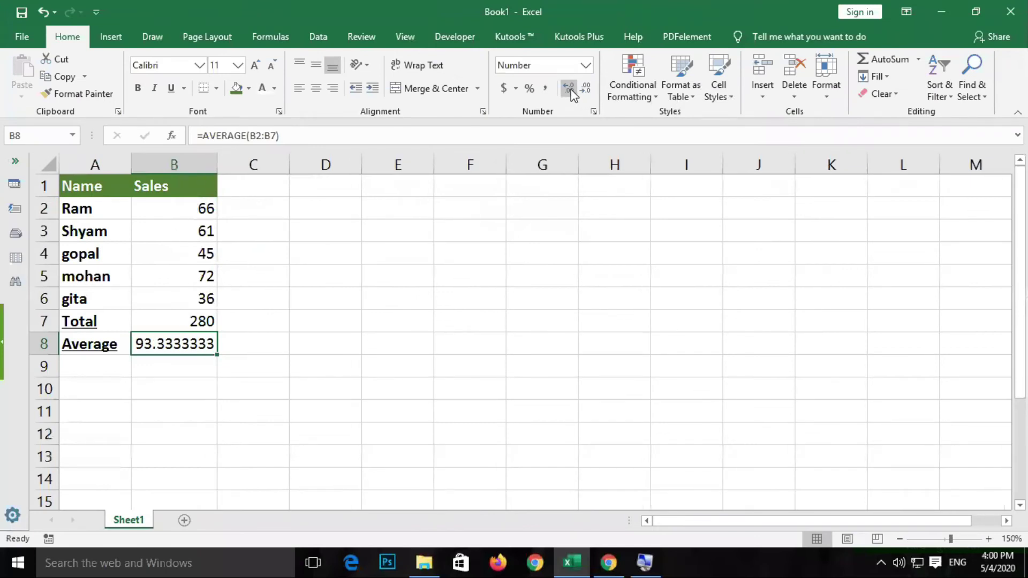
{"action": "left_click", "coordinate": [586, 89]}
{"action": "left_click", "coordinate": [585, 89]}
{"action": "left_click", "coordinate": [586, 89]}
{"action": "left_click", "coordinate": [585, 89]}
{"action": "left_click", "coordinate": [586, 88]}
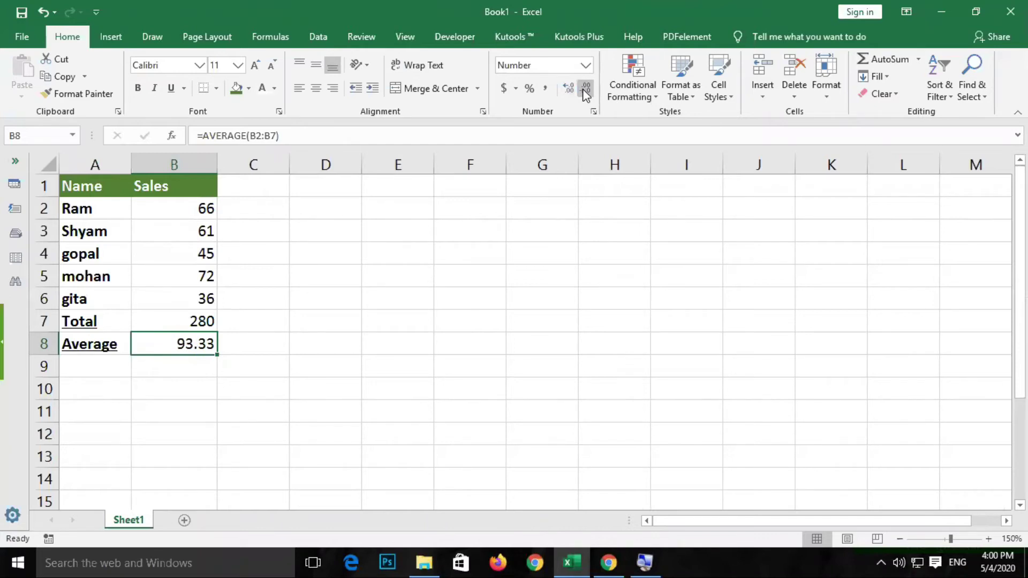
{"action": "left_click", "coordinate": [265, 343]}
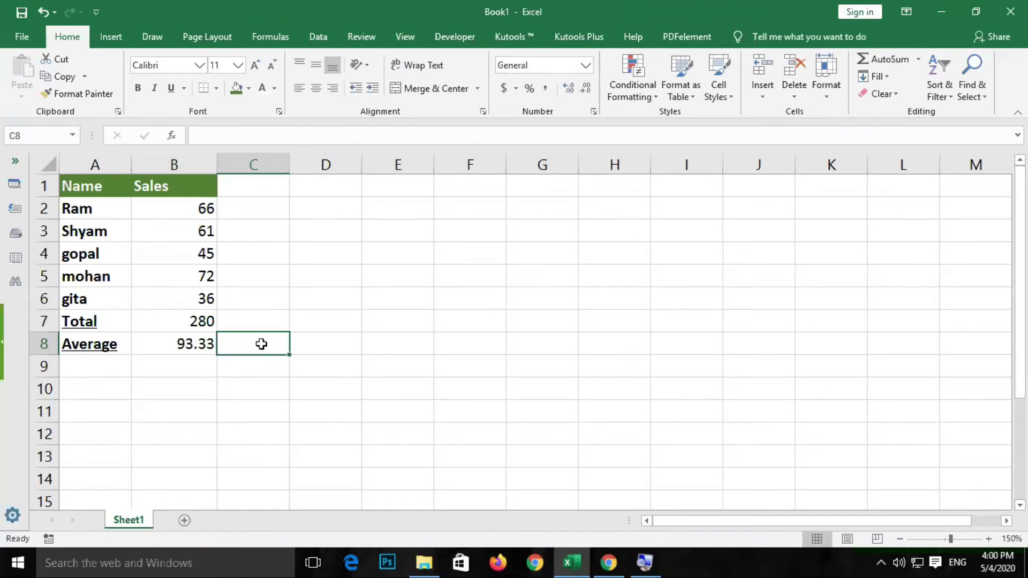
{"action": "left_click", "coordinate": [270, 37]}
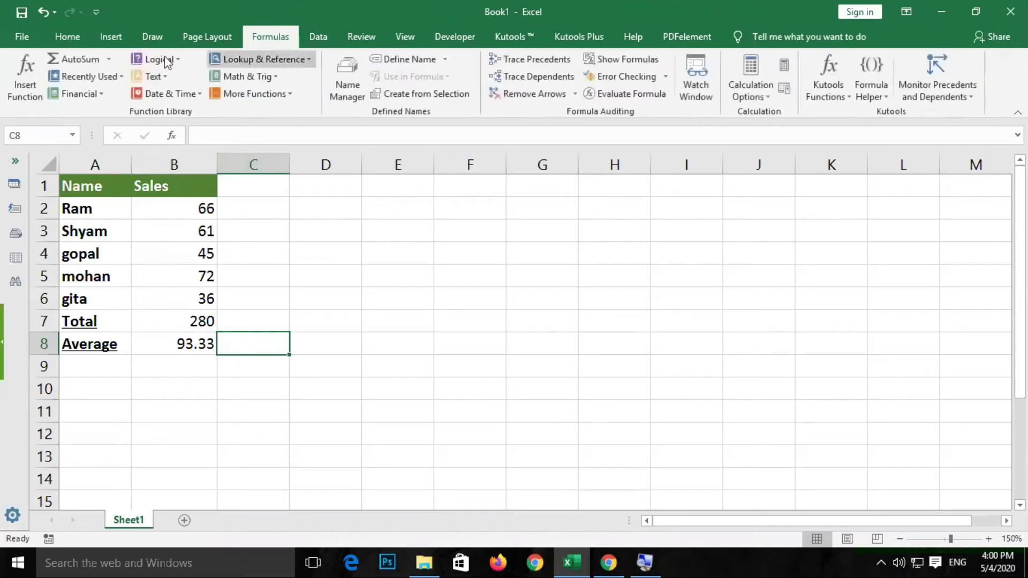
{"action": "left_click", "coordinate": [108, 58]}
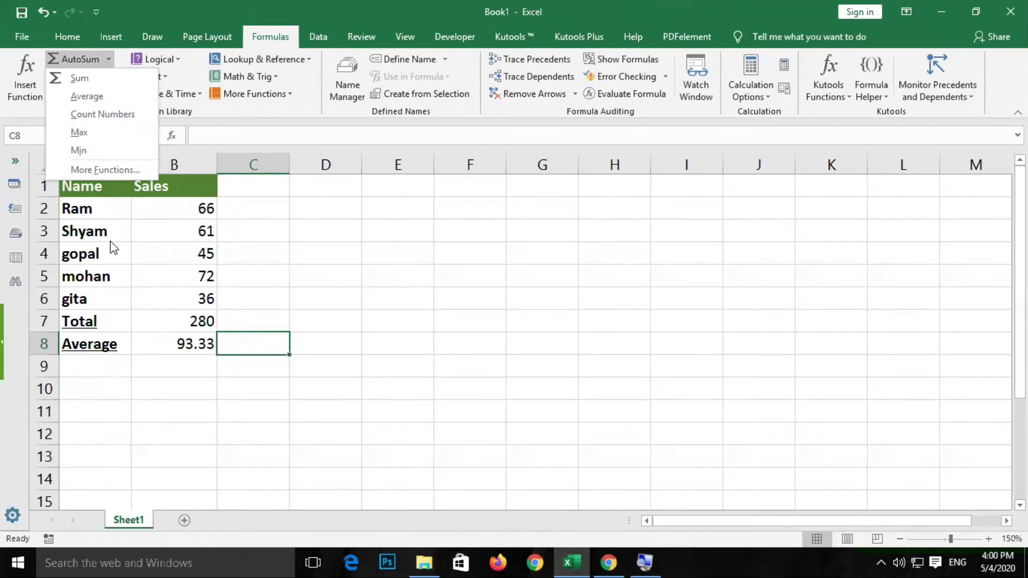
{"action": "left_click", "coordinate": [247, 230]}
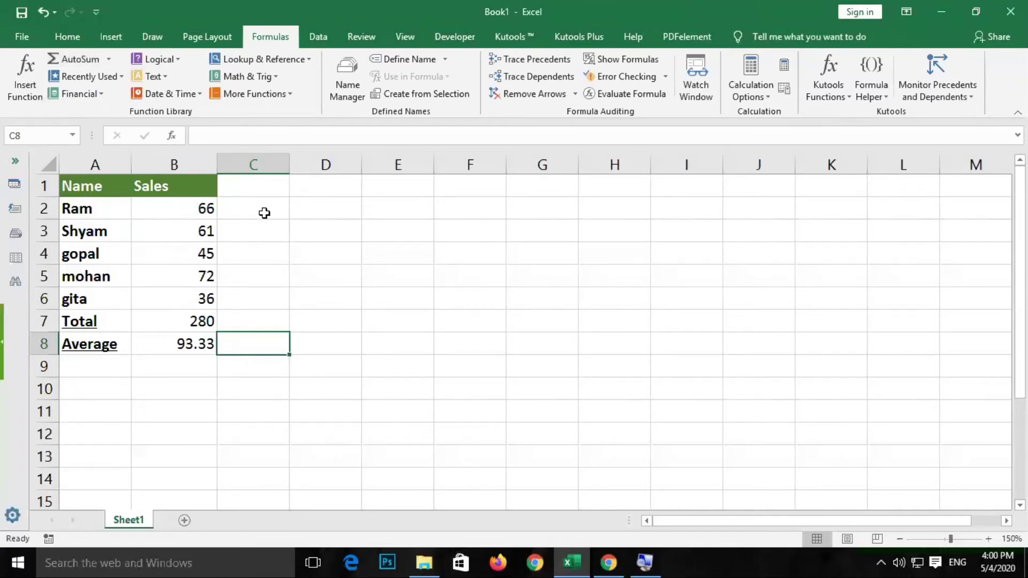
{"action": "left_click", "coordinate": [257, 191]}
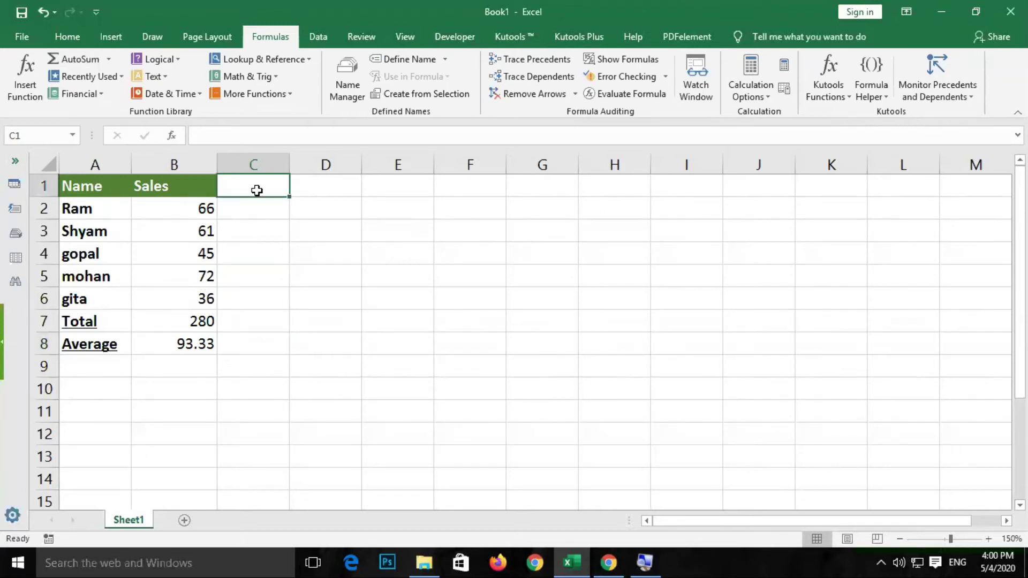
- Add a Count heading in C1 and a first COUNT formula over the sales values in C2
{"action": "type", "text": "Count"}
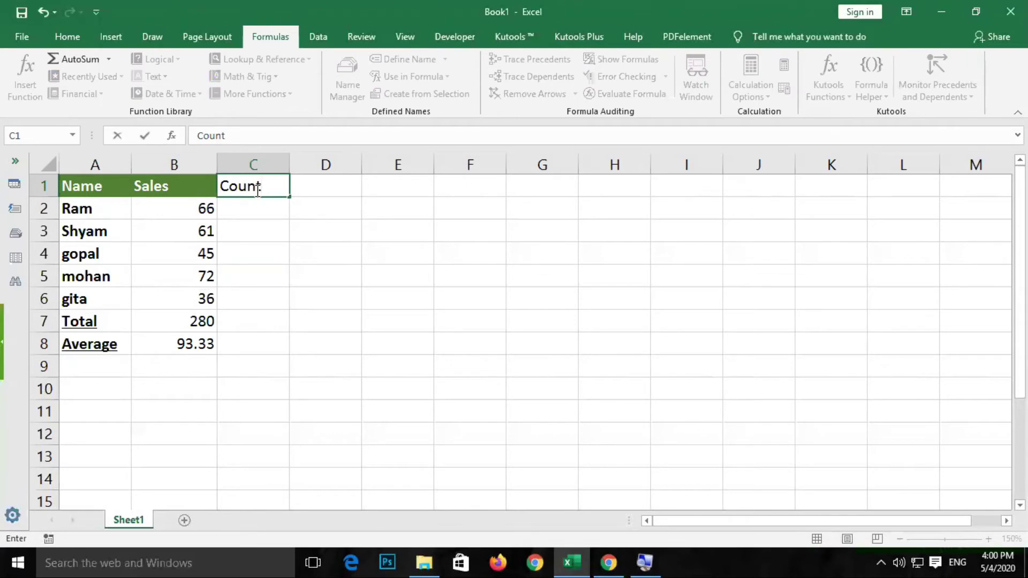
{"action": "left_click", "coordinate": [328, 250]}
{"action": "left_click", "coordinate": [249, 191]}
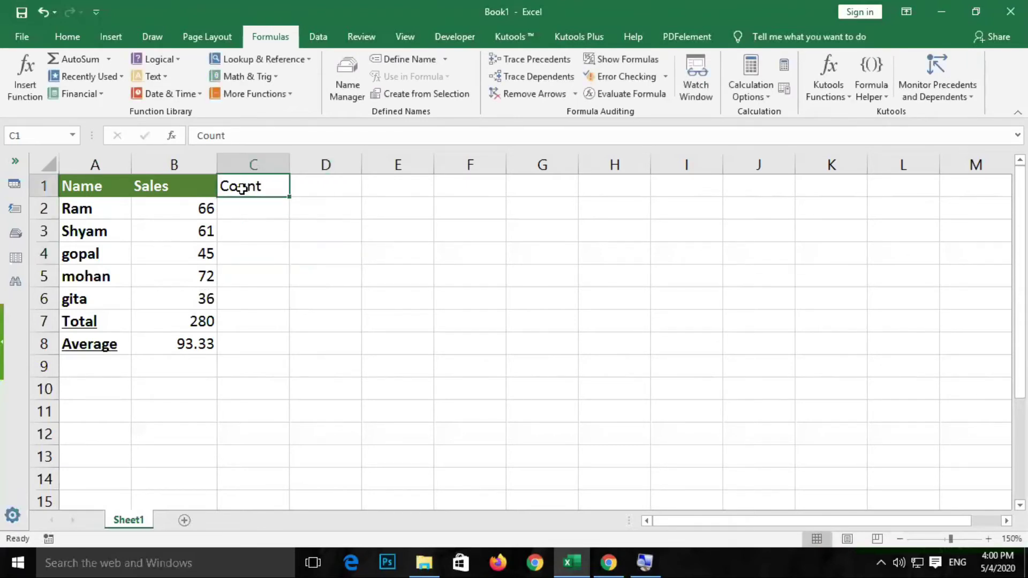
{"action": "left_click", "coordinate": [258, 210]}
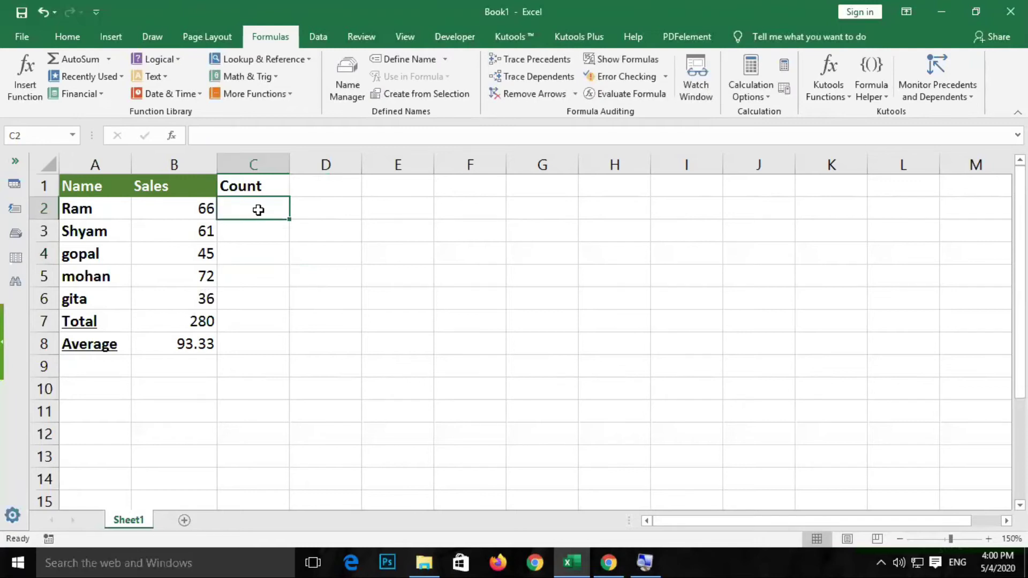
{"action": "type", "text": "="}
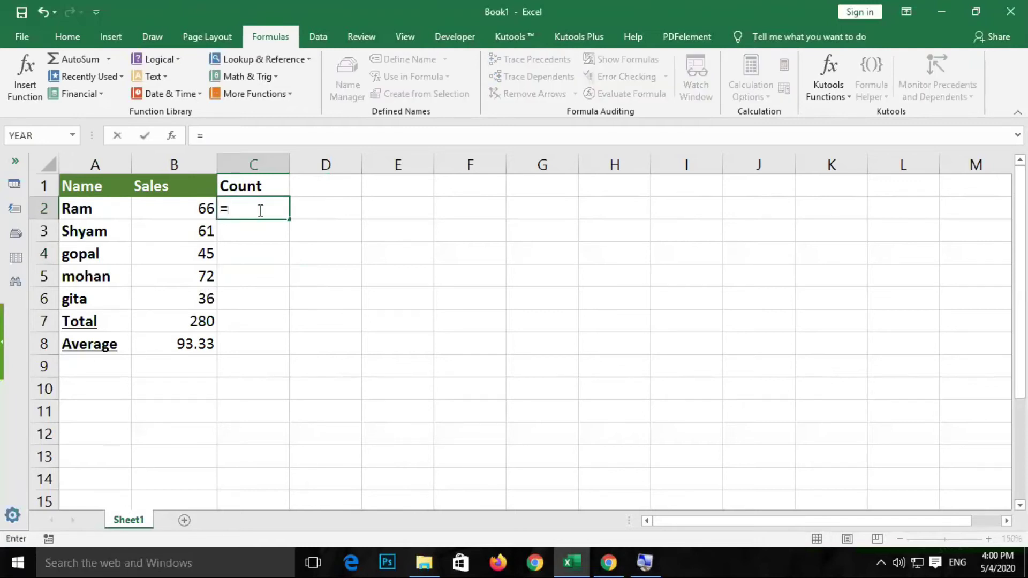
{"action": "type", "text": "count"}
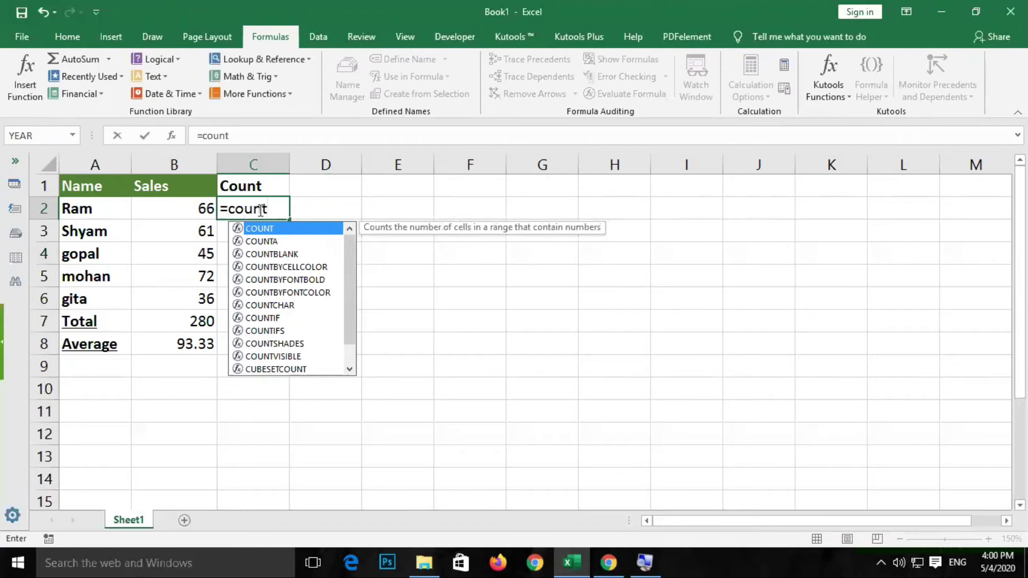
{"action": "key", "text": "Tab"}
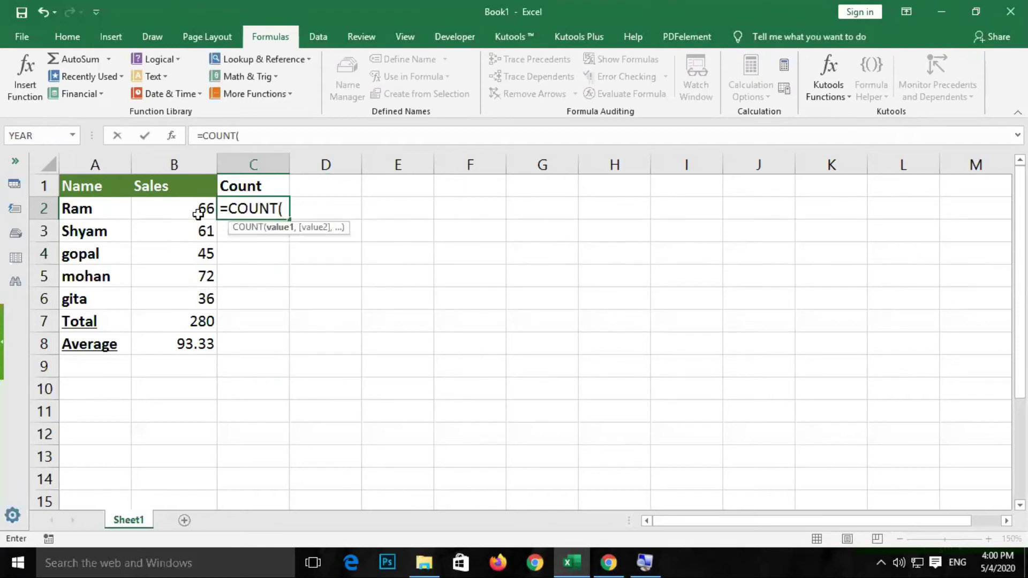
{"action": "left_click_drag", "start_coordinate": [198, 206], "coordinate": [212, 297]}
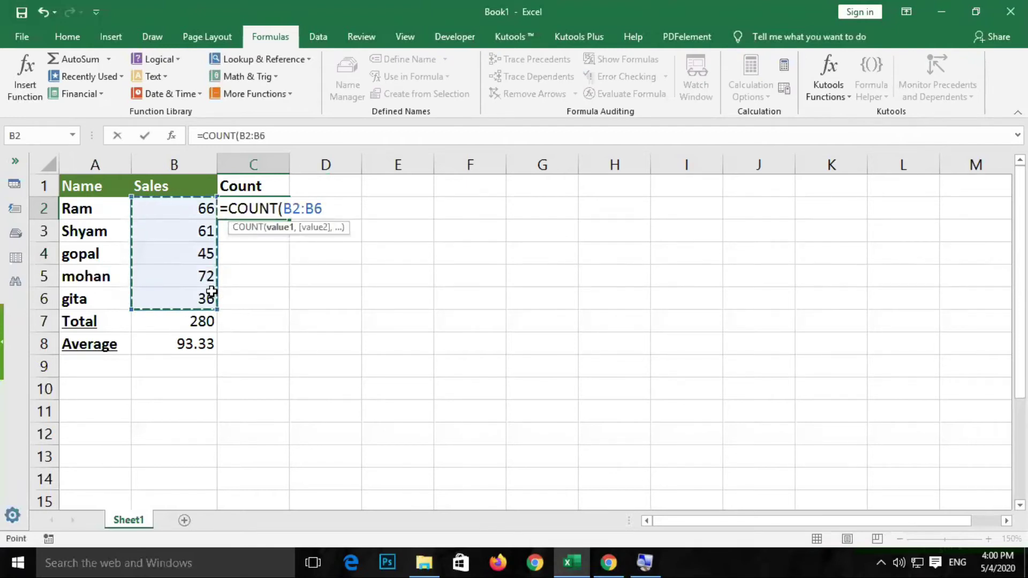
{"action": "key", "text": "Return"}
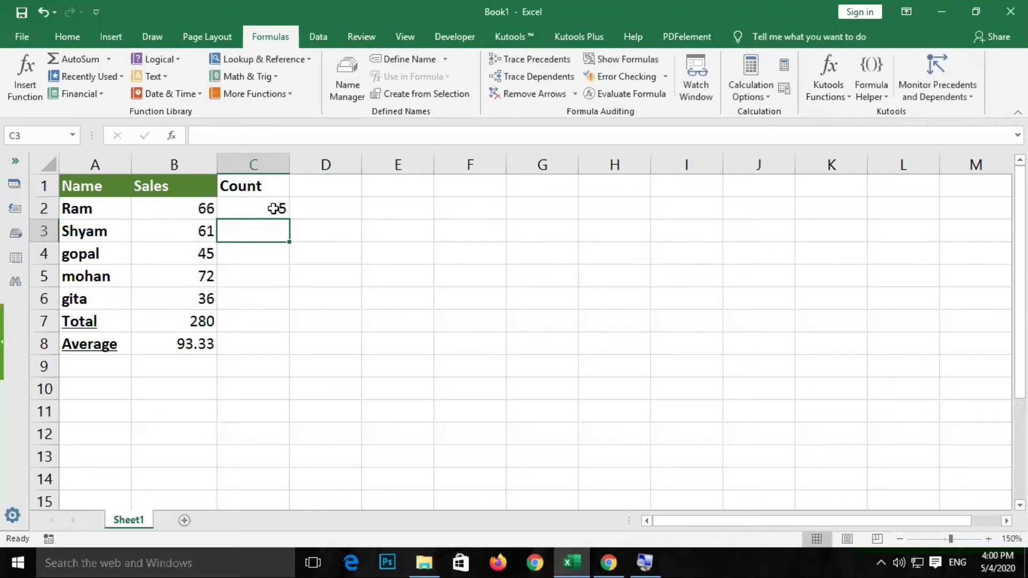
{"action": "left_click", "coordinate": [278, 212]}
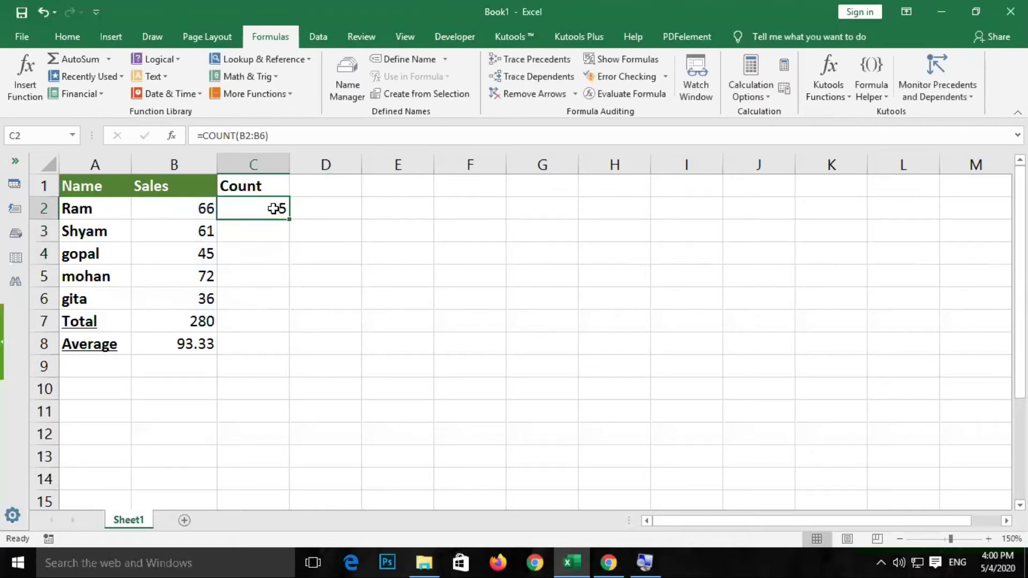
- Look through the list of names from Ram down to gita
{"action": "left_click", "coordinate": [76, 210]}
{"action": "left_click", "coordinate": [81, 295]}
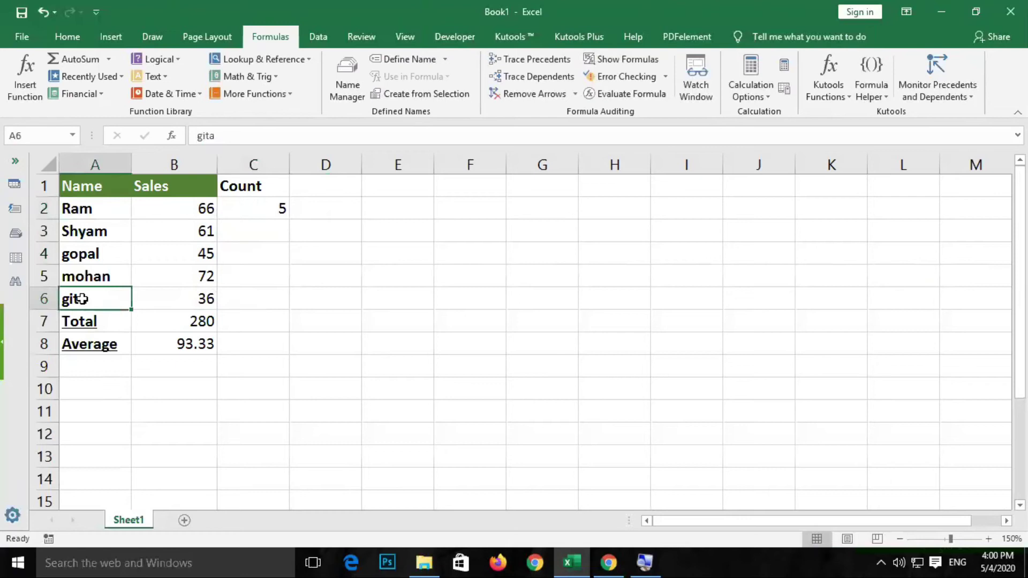
{"action": "left_click", "coordinate": [92, 210]}
{"action": "left_click", "coordinate": [95, 232]}
{"action": "left_click", "coordinate": [101, 252]}
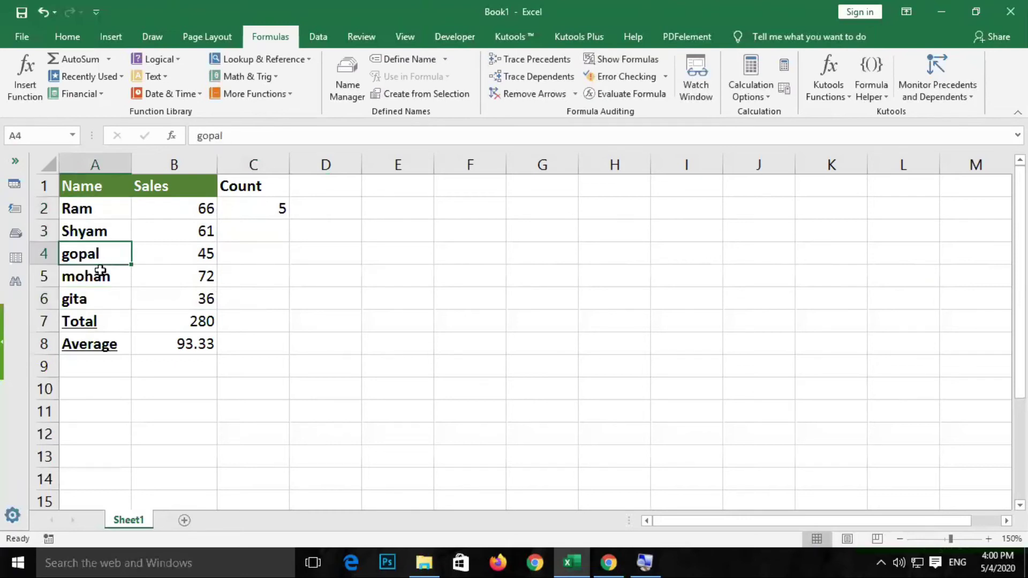
{"action": "left_click", "coordinate": [105, 276]}
{"action": "left_click", "coordinate": [110, 300]}
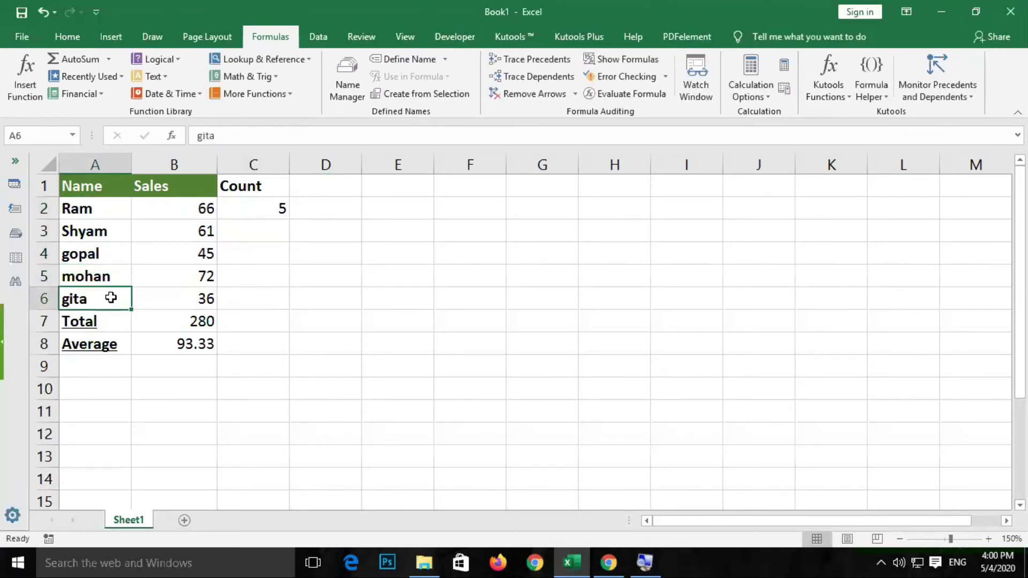
- Replace C2's formula with =COUNT(B2:B6), showing 5
{"action": "left_click", "coordinate": [250, 211]}
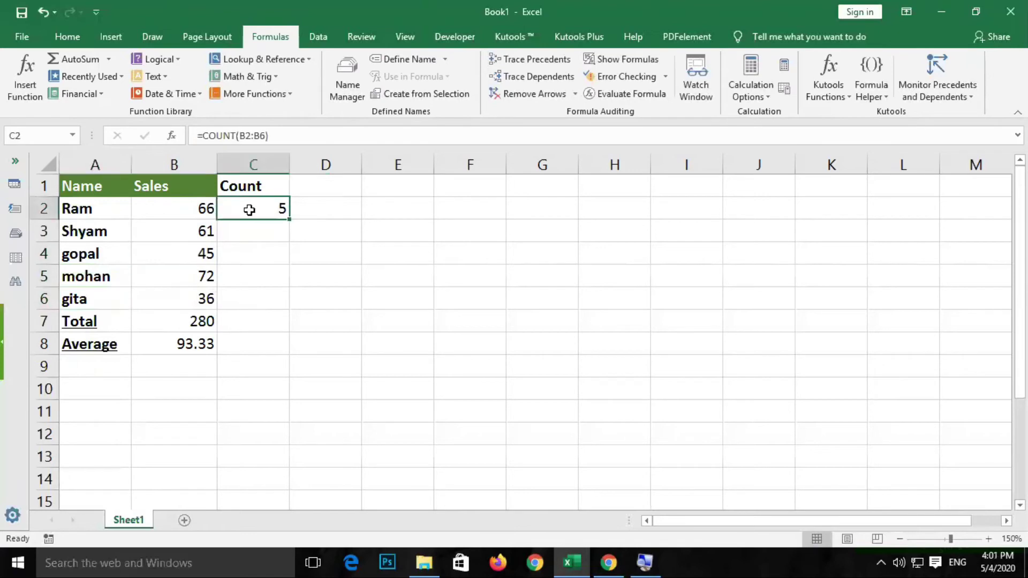
{"action": "key", "text": "Delete"}
{"action": "type", "text": "=co"}
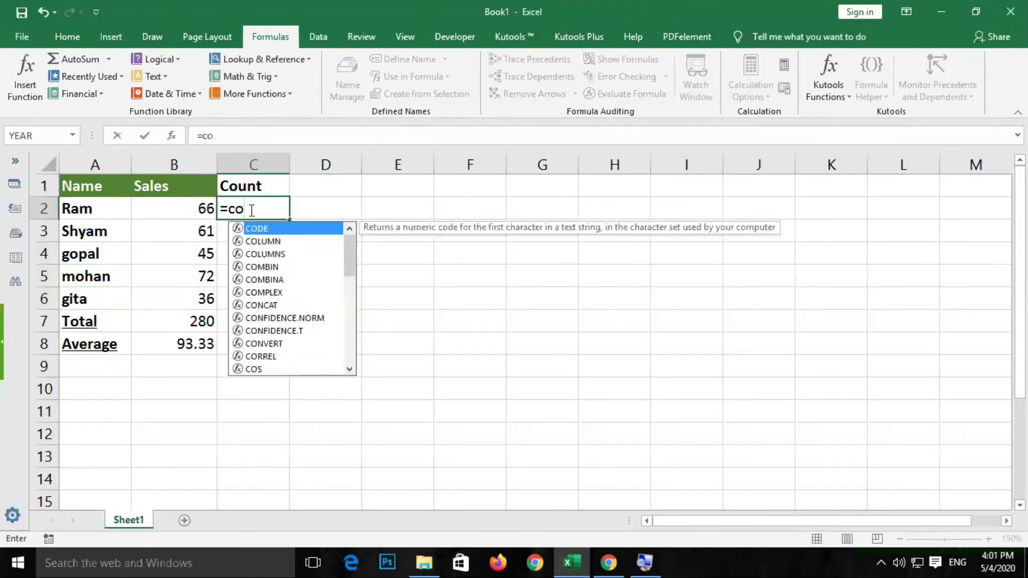
{"action": "type", "text": "unt"}
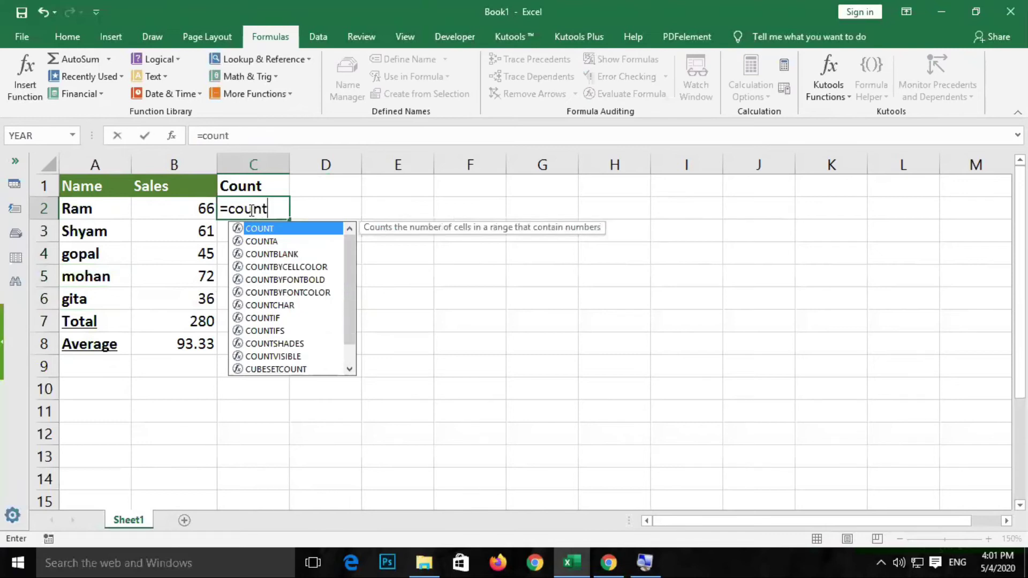
{"action": "key", "text": "Tab"}
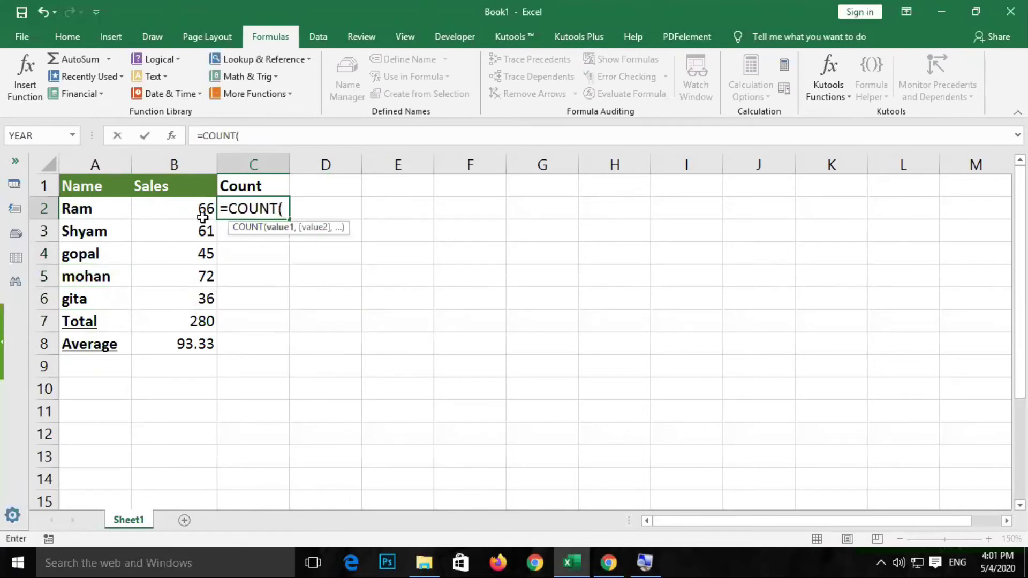
{"action": "left_click_drag", "start_coordinate": [204, 208], "coordinate": [206, 300]}
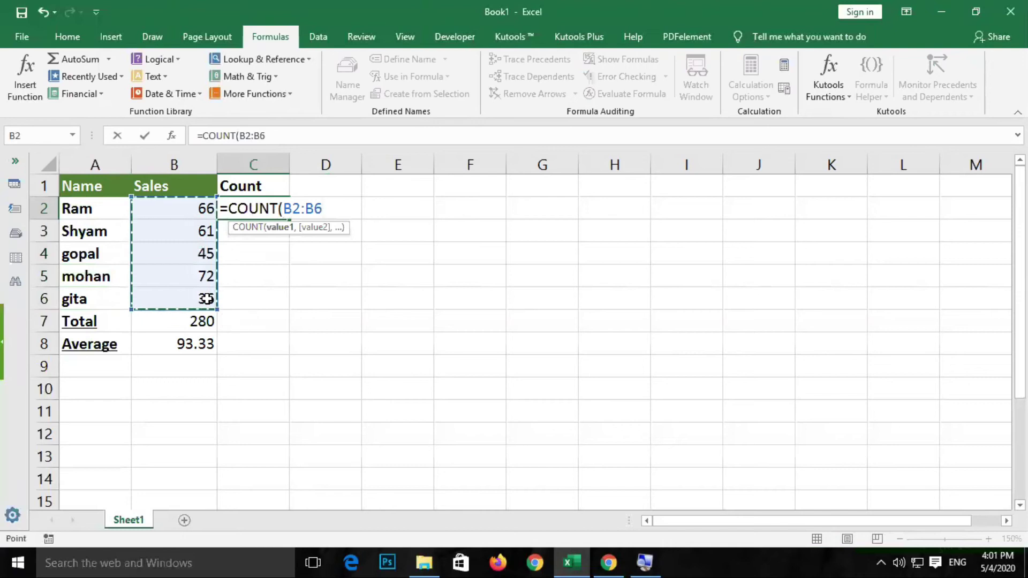
{"action": "key", "text": "Return"}
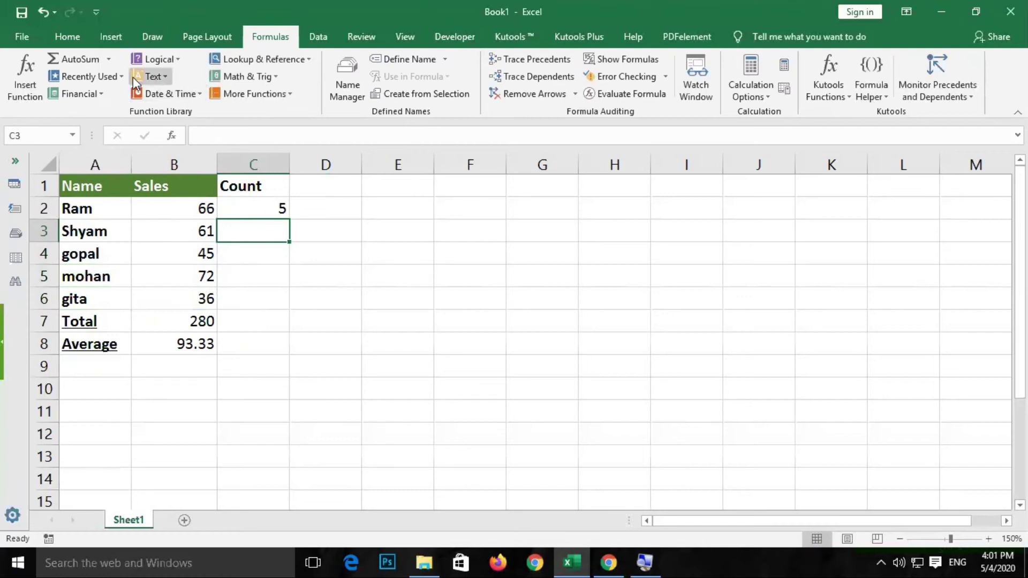
- Check the quick summary functions and select the five sales values B2:B6
{"action": "left_click", "coordinate": [108, 59]}
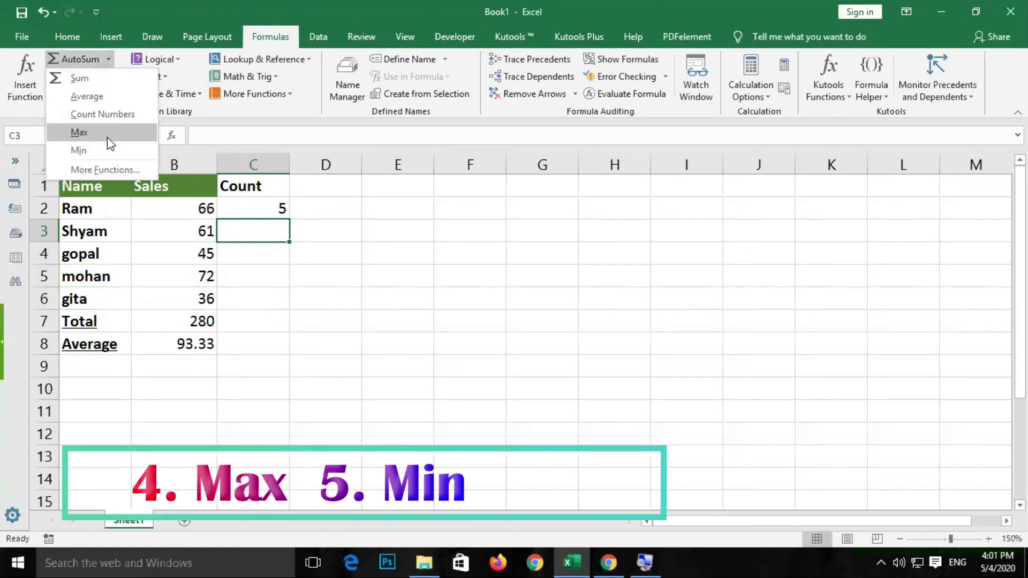
{"action": "left_click", "coordinate": [289, 284]}
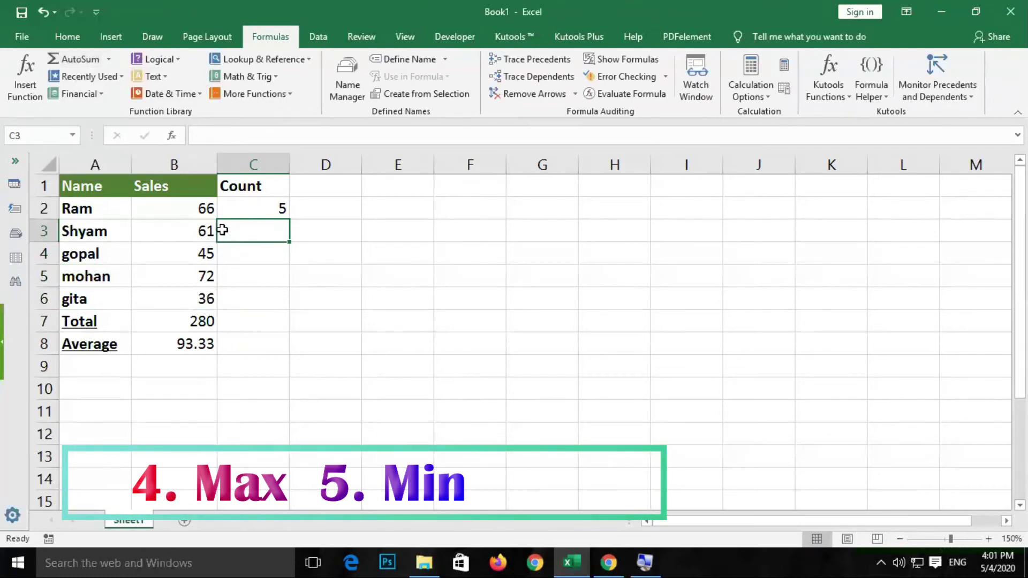
{"action": "left_click_drag", "start_coordinate": [203, 209], "coordinate": [202, 287]}
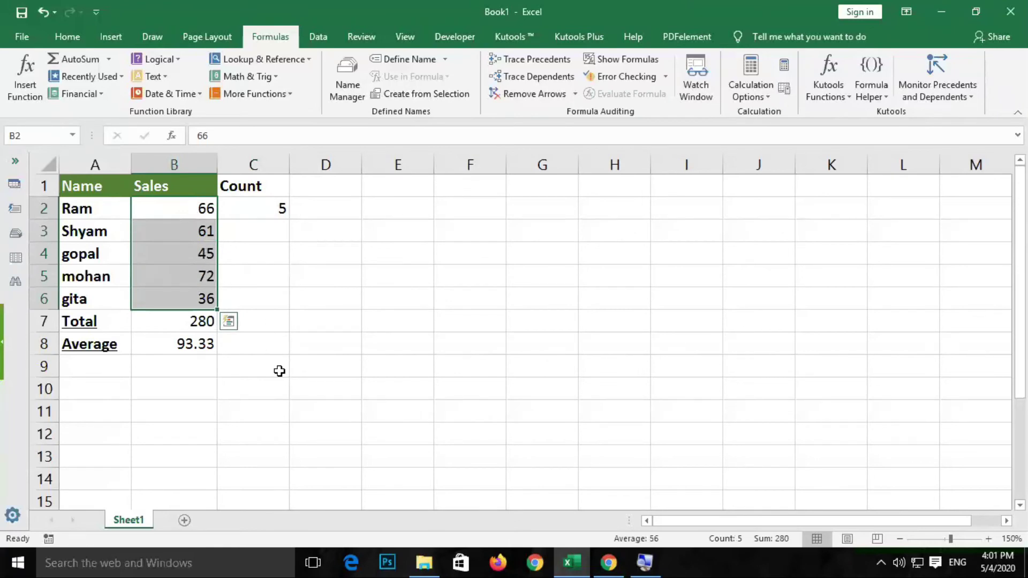
- Type the headings Max in D1 and Min in E1
{"action": "left_click", "coordinate": [317, 187]}
{"action": "type", "text": "M"}
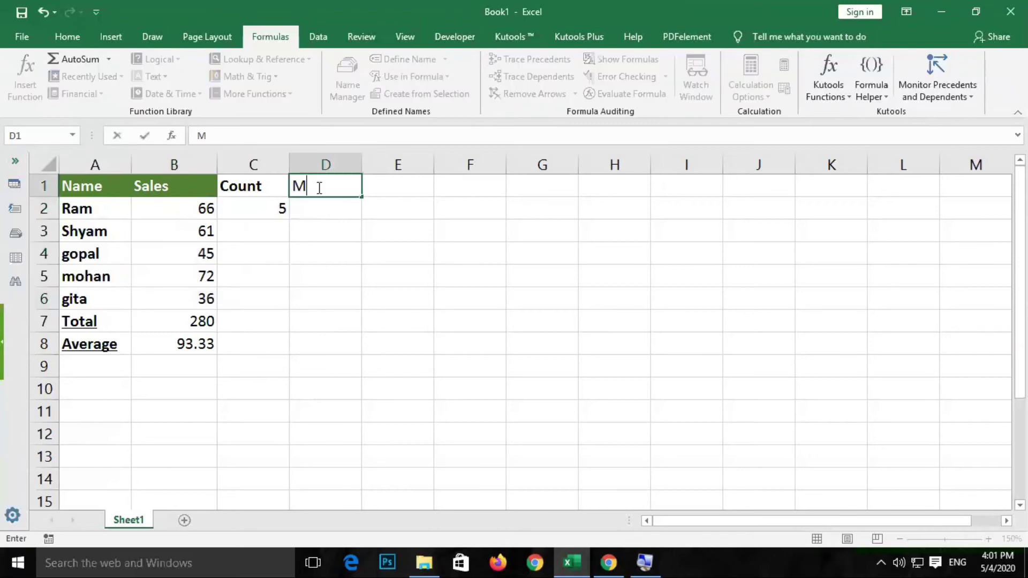
{"action": "type", "text": "ax"}
{"action": "key", "text": "Return"}
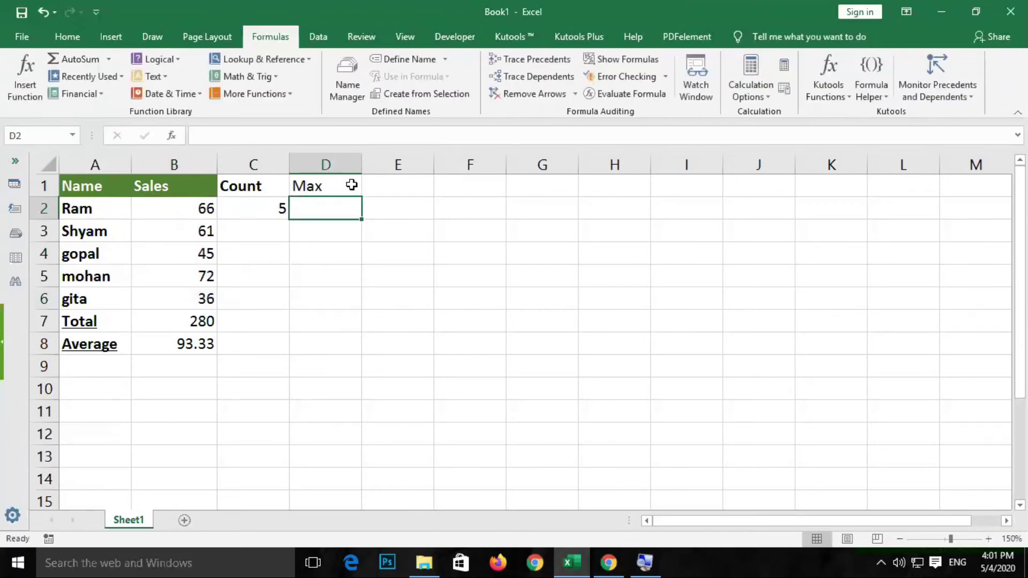
{"action": "left_click", "coordinate": [412, 190]}
{"action": "type", "text": "Min"}
- Confirm the Min heading and enter =MAX(B2:B6) in D2, returning 72
{"action": "key", "text": "Tab"}
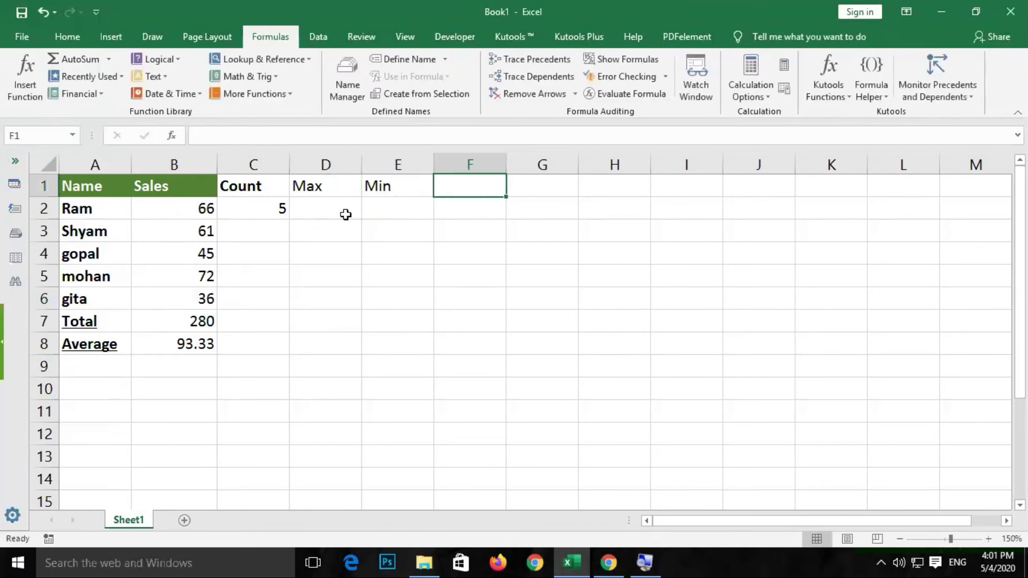
{"action": "left_click", "coordinate": [327, 204]}
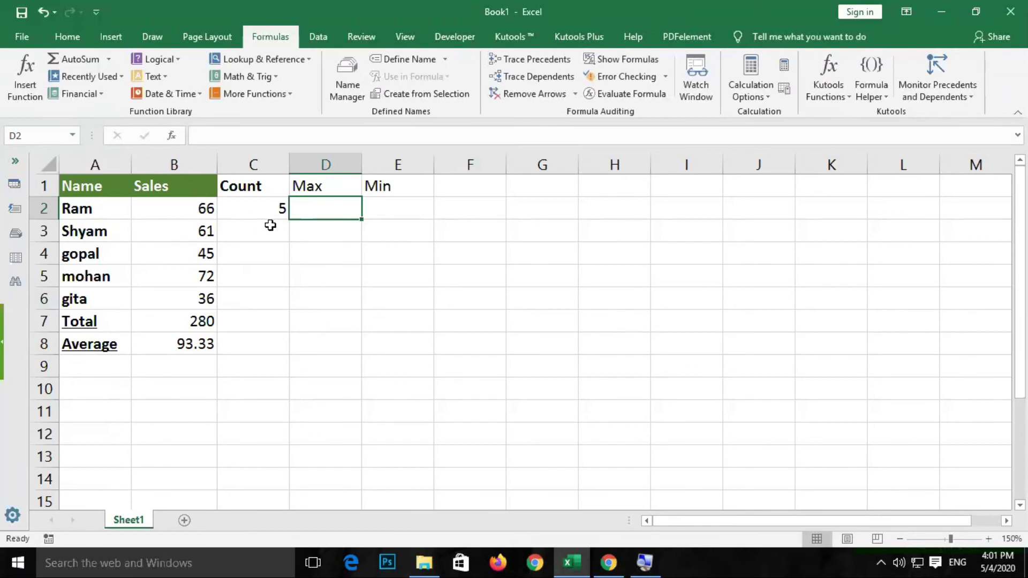
{"action": "type", "text": "=max"}
{"action": "double_click", "coordinate": [312, 228]}
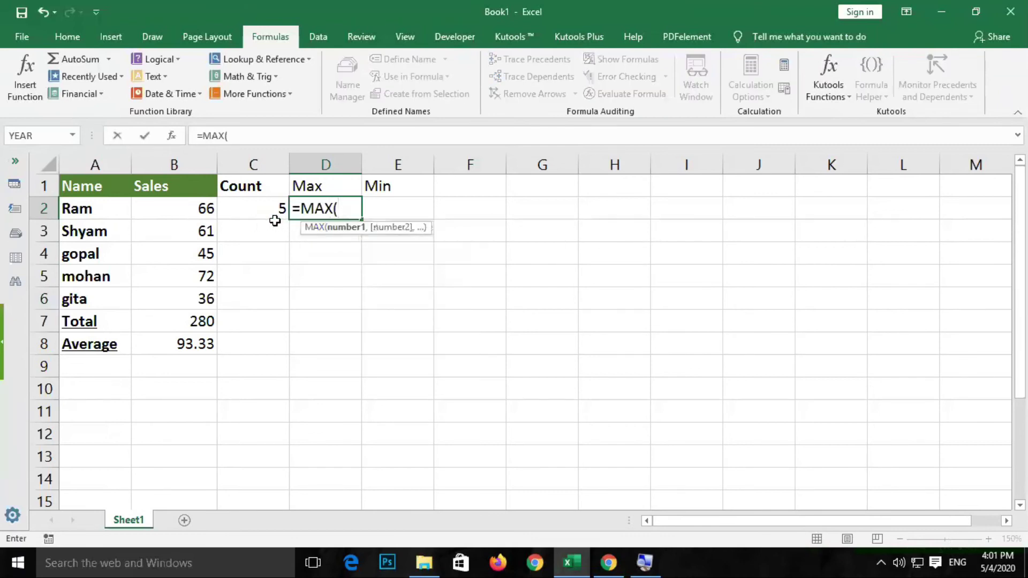
{"action": "left_click", "coordinate": [197, 204]}
{"action": "left_click_drag", "start_coordinate": [201, 252], "coordinate": [198, 298]}
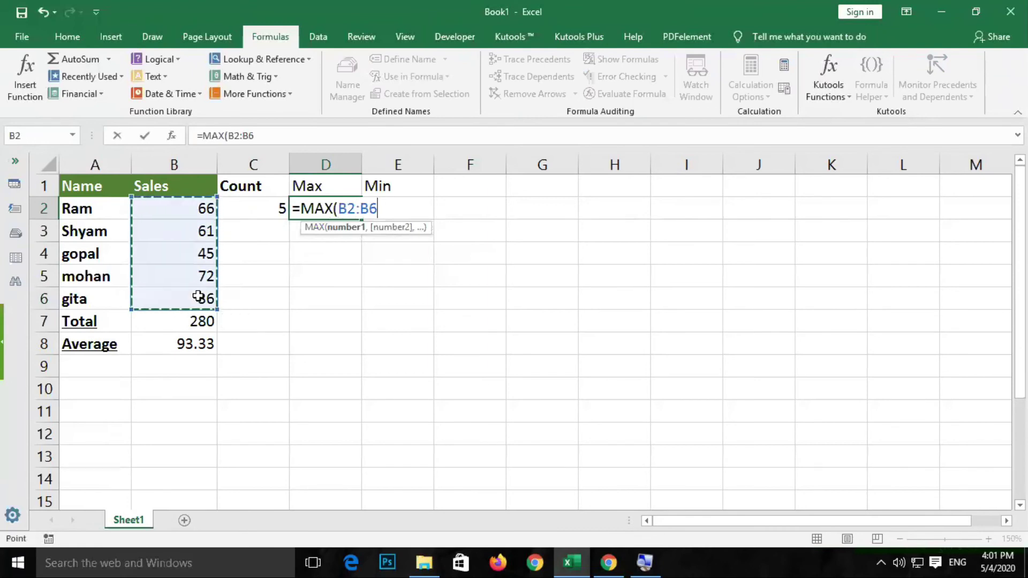
{"action": "key", "text": "Return"}
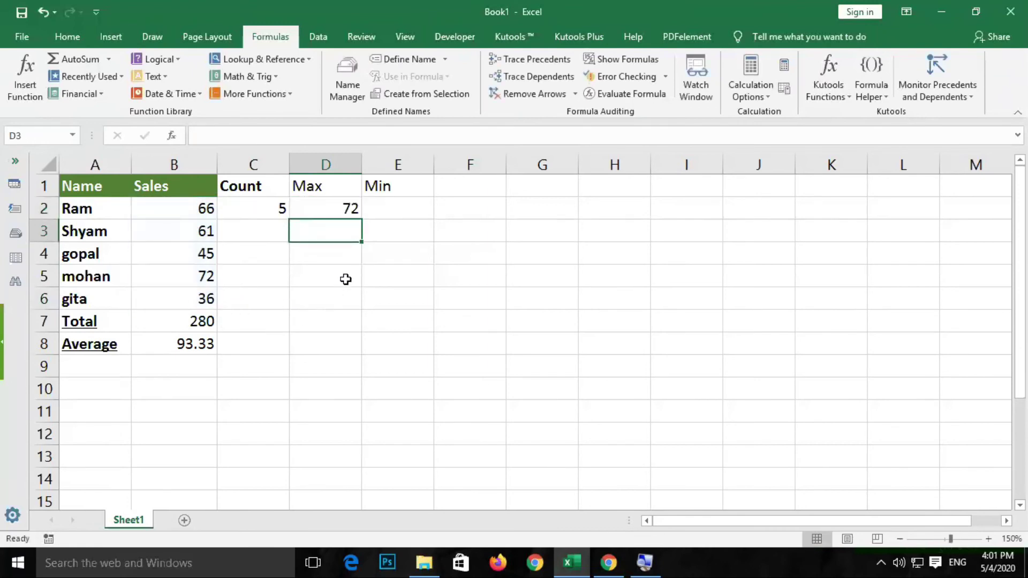
- Enter =MIN(B2:B6) in E2, returning 36
{"action": "left_click", "coordinate": [383, 208]}
{"action": "type", "text": "="}
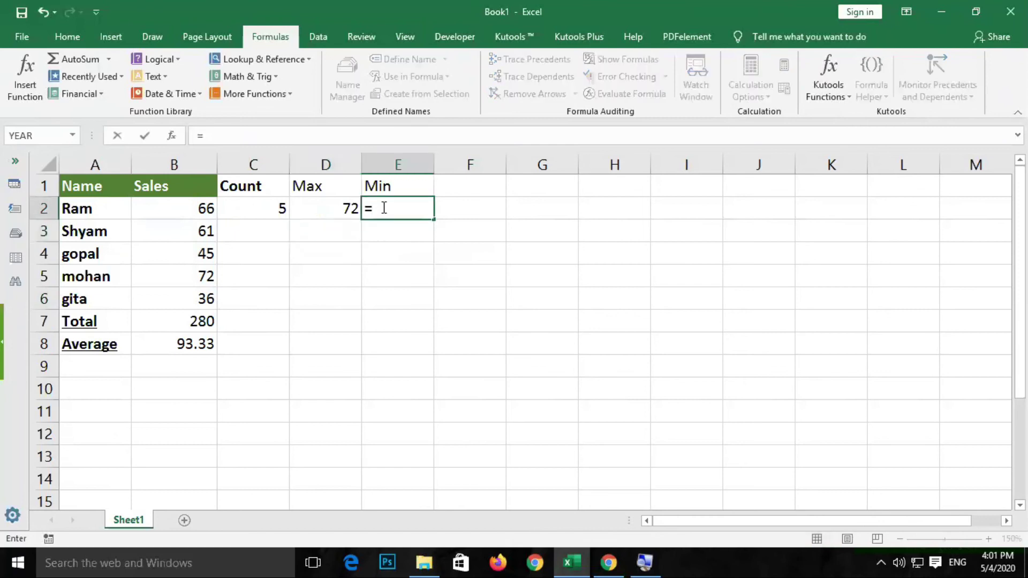
{"action": "type", "text": "min"}
{"action": "key", "text": "Tab"}
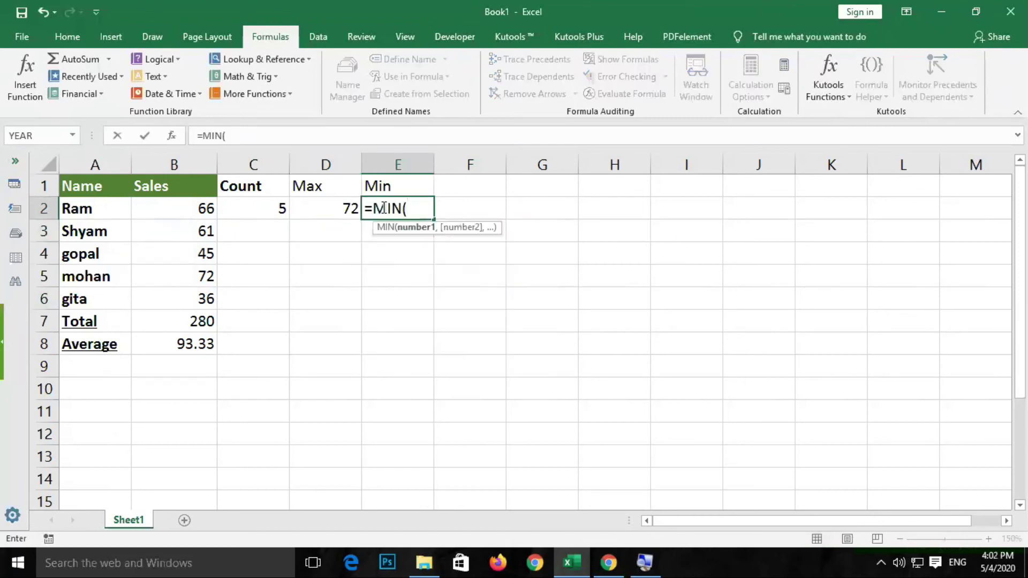
{"action": "left_click_drag", "start_coordinate": [194, 208], "coordinate": [195, 296]}
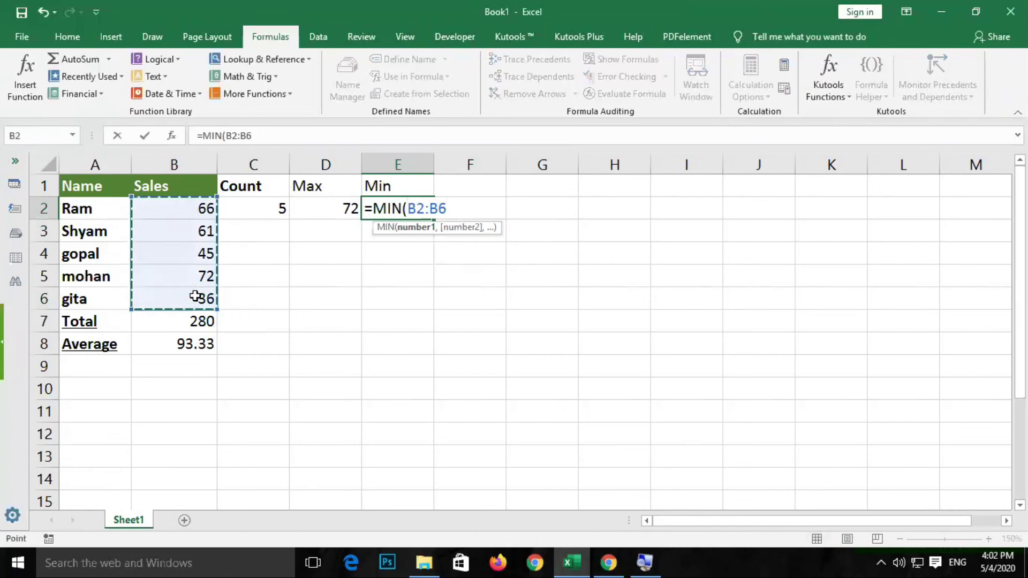
{"action": "key", "text": "Return"}
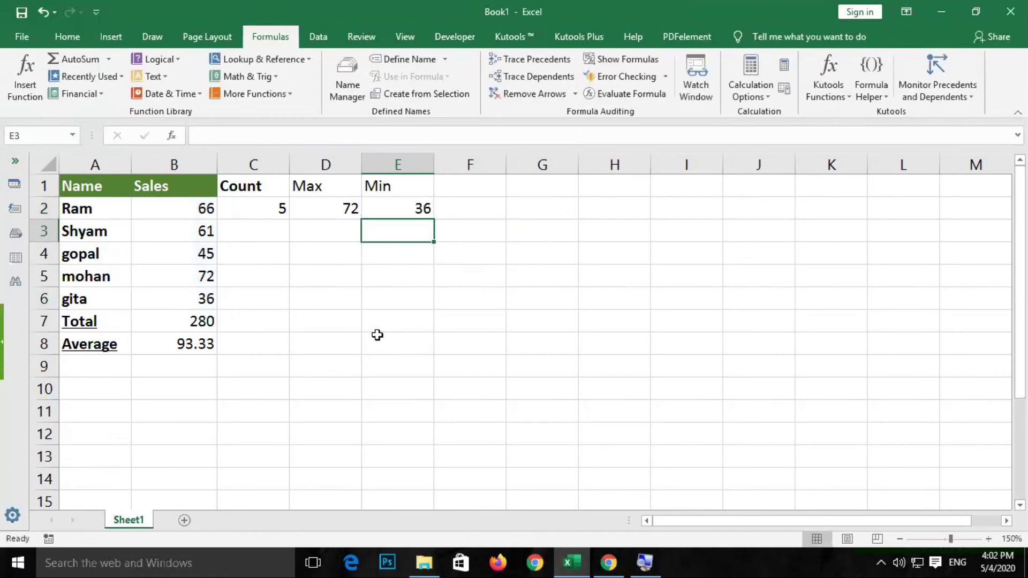
{"action": "left_click", "coordinate": [378, 338]}
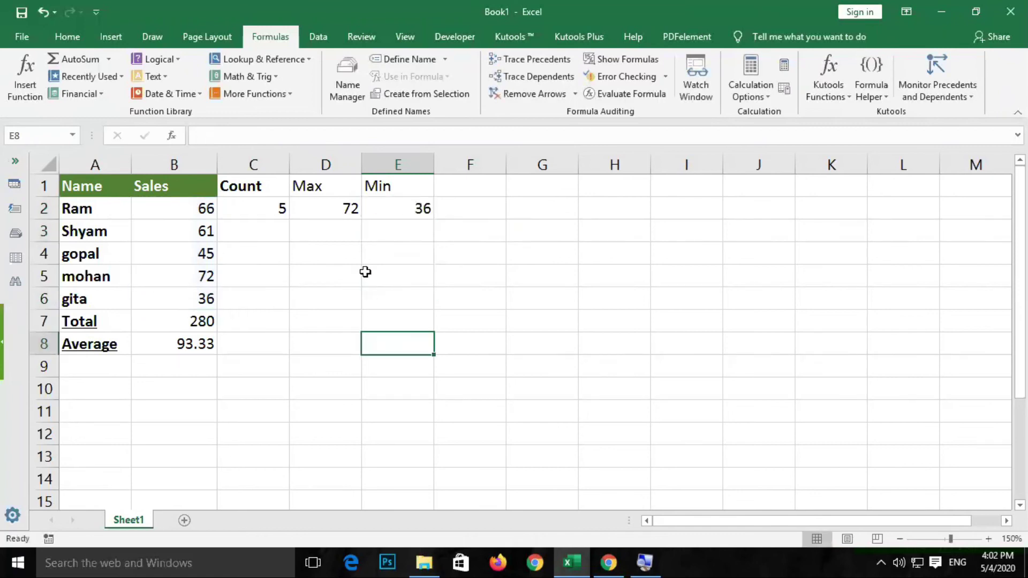
{"action": "left_click", "coordinate": [346, 208]}
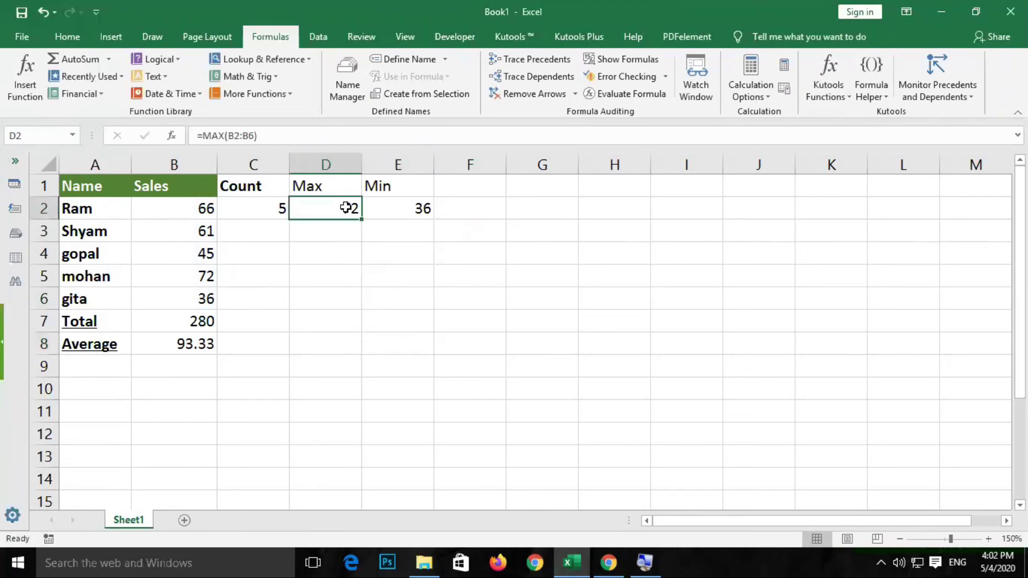
{"action": "left_click", "coordinate": [201, 298]}
{"action": "left_click", "coordinate": [197, 276]}
{"action": "left_click", "coordinate": [196, 253]}
{"action": "left_click", "coordinate": [195, 228]}
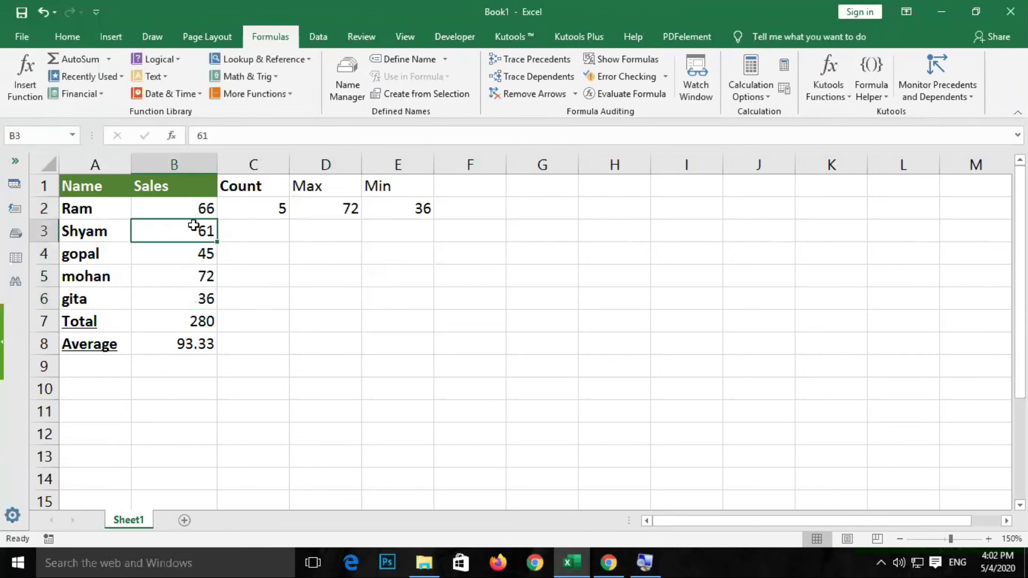
{"action": "left_click", "coordinate": [208, 278]}
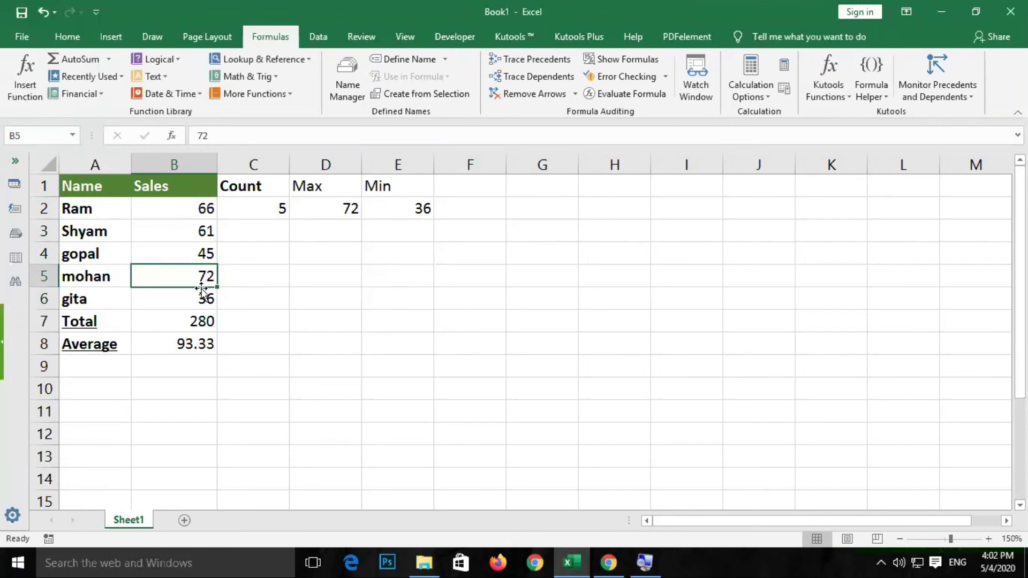
{"action": "left_click", "coordinate": [200, 299]}
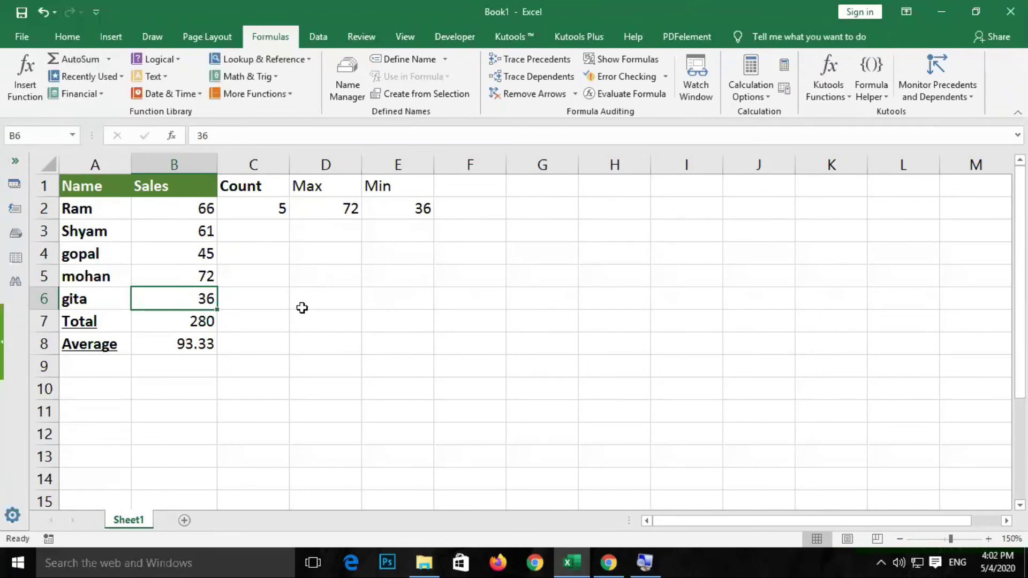
{"action": "left_click", "coordinate": [158, 59]}
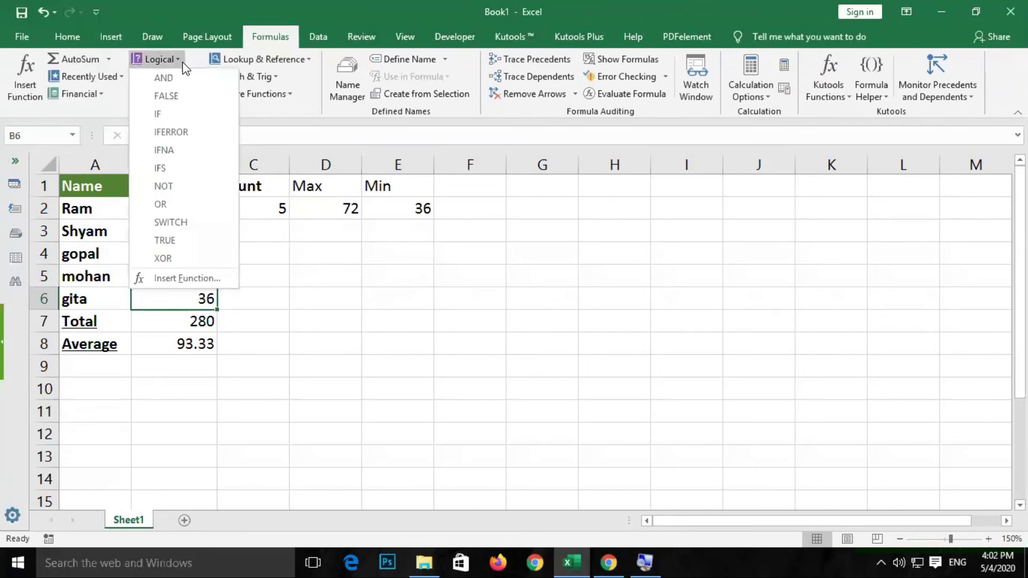